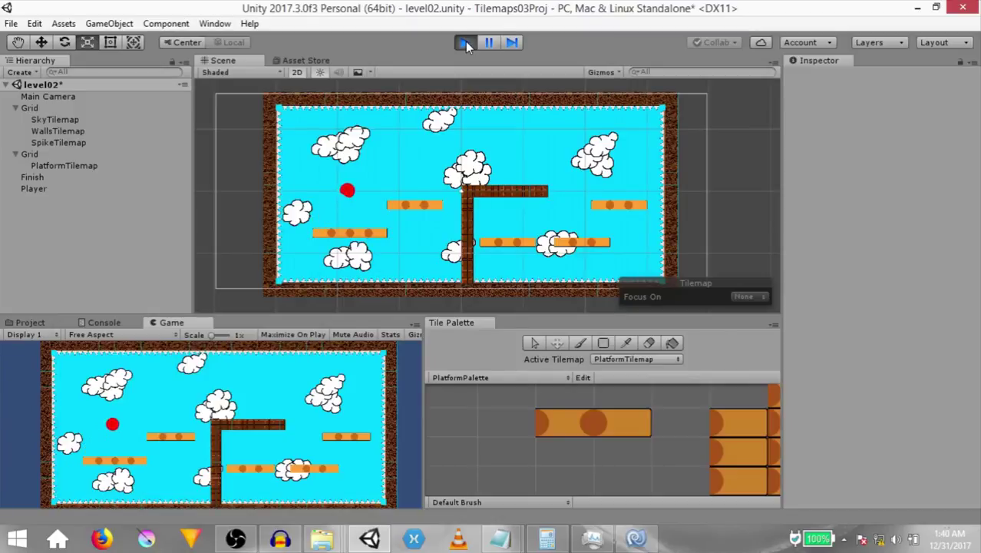
Step: Play-test the level by jumping and steering the red ball across the platforms
key(space)
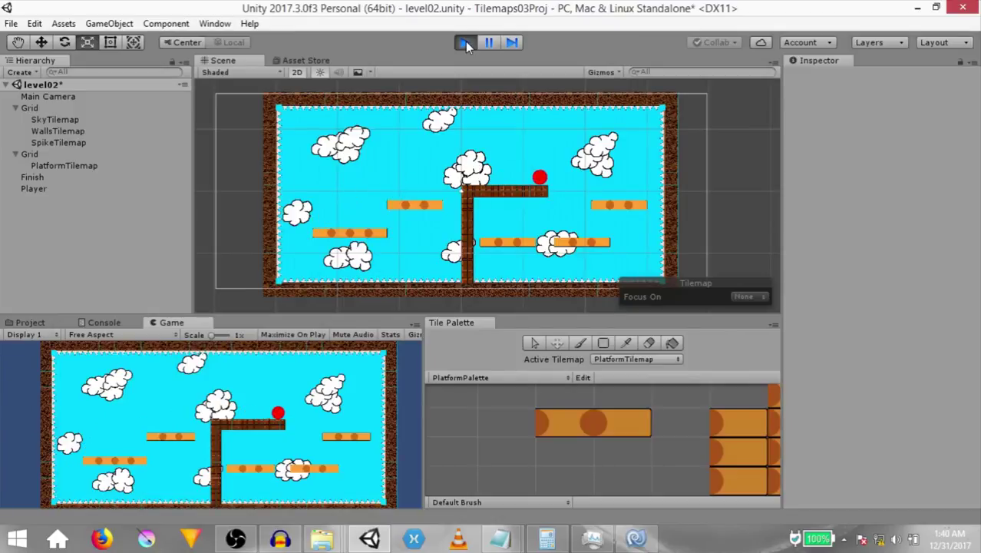
key(Left)
key(Left)
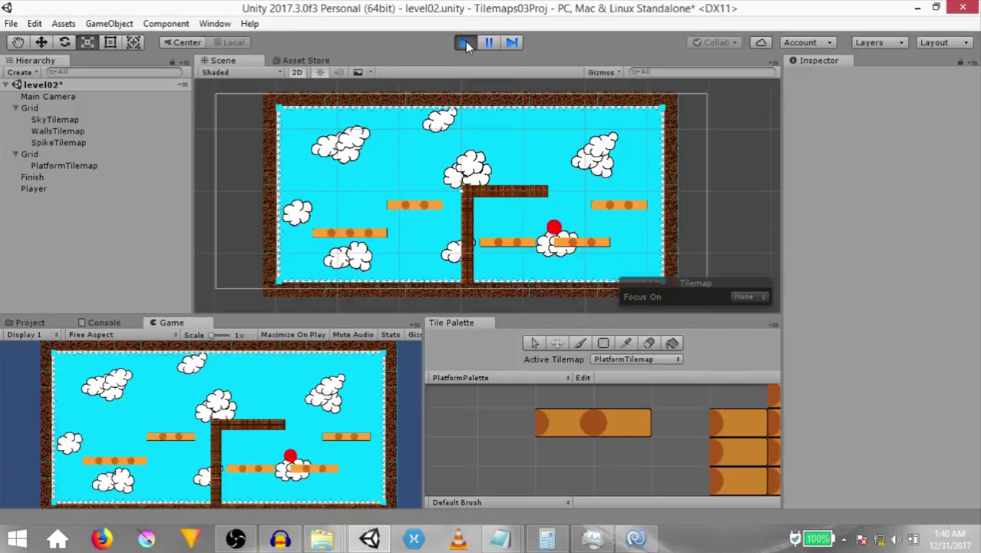
key(space)
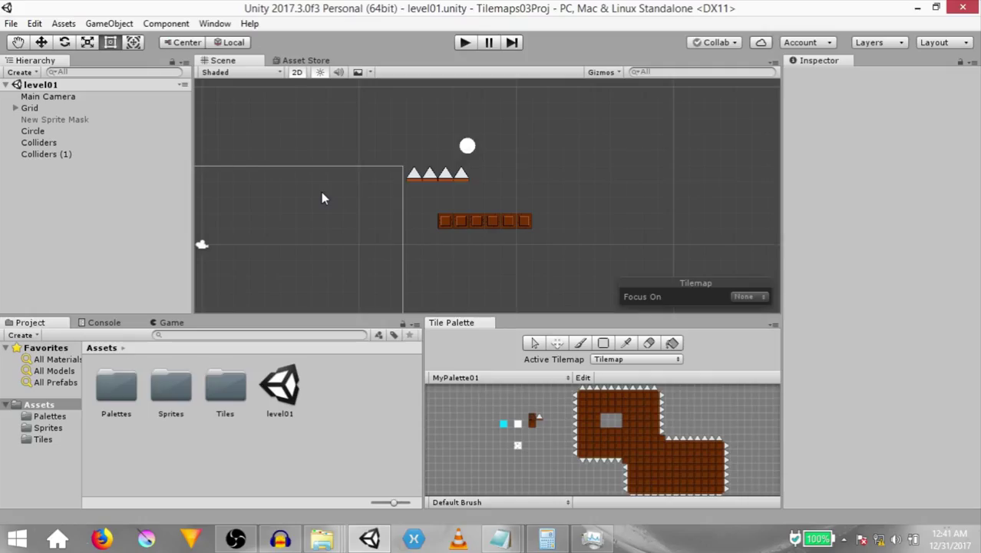
Step: Create a new scene and open the Sprites folder in the project assets
key(ctrl+n)
double_click(171, 388)
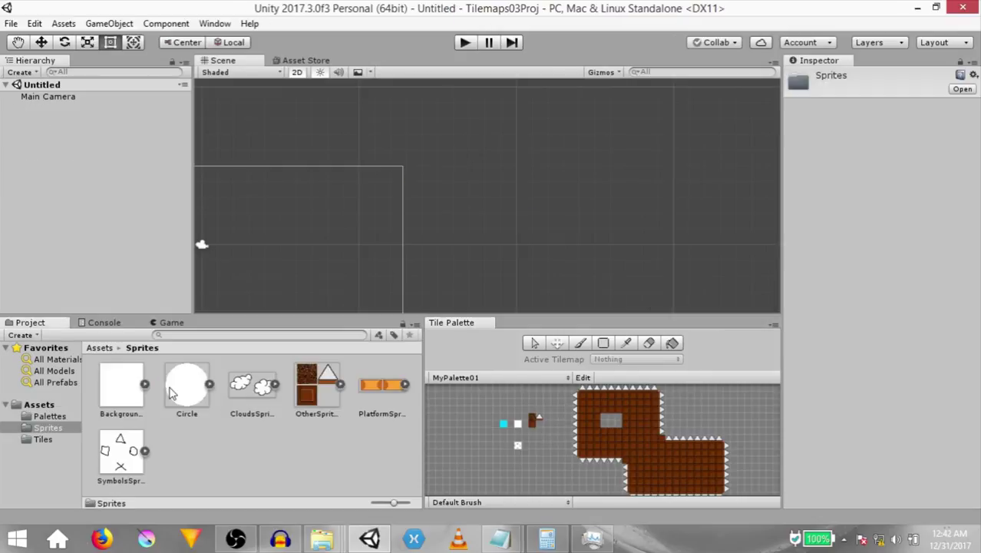
click(287, 468)
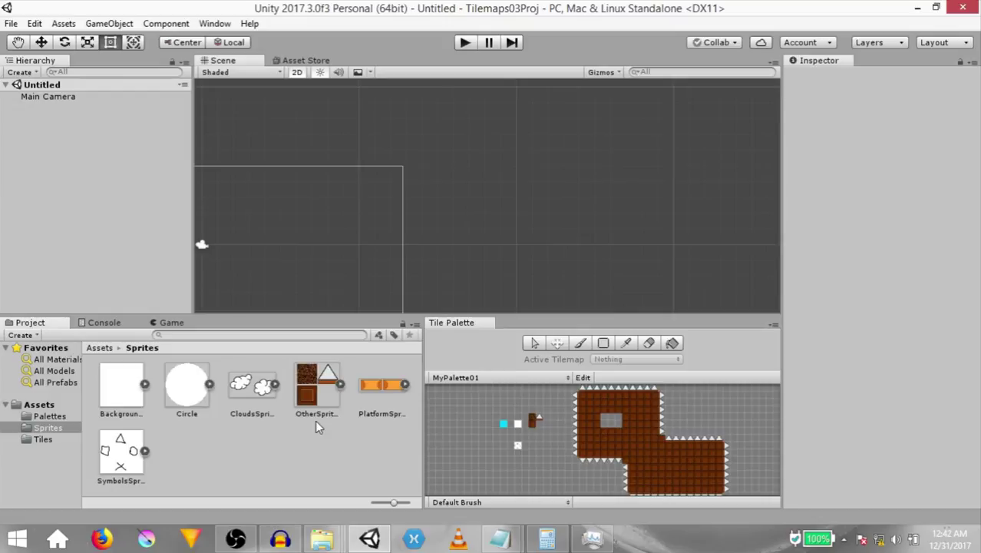
Step: Set the OtherSpritesheet texture's Pixels Per Unit to 250 and apply the import settings
click(321, 391)
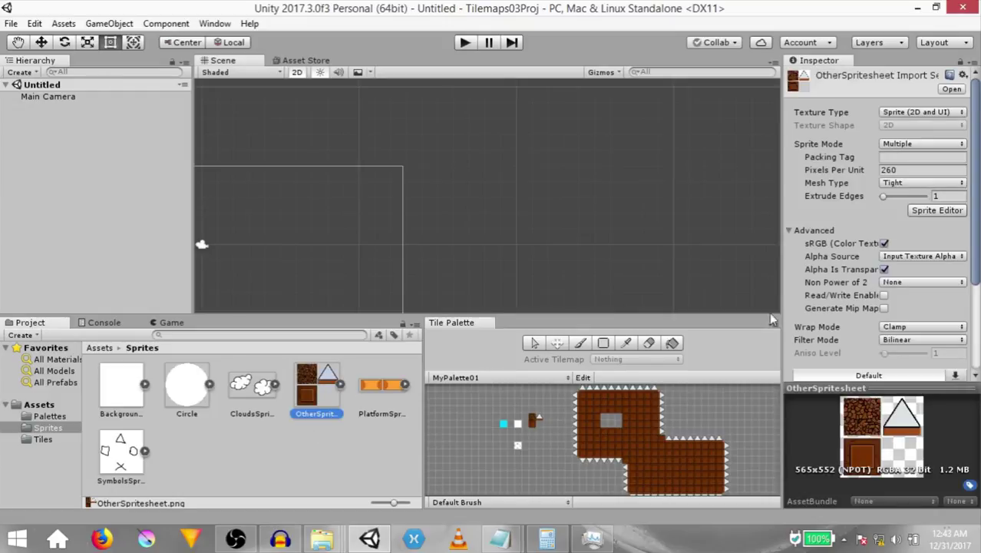
click(902, 169)
text(250)
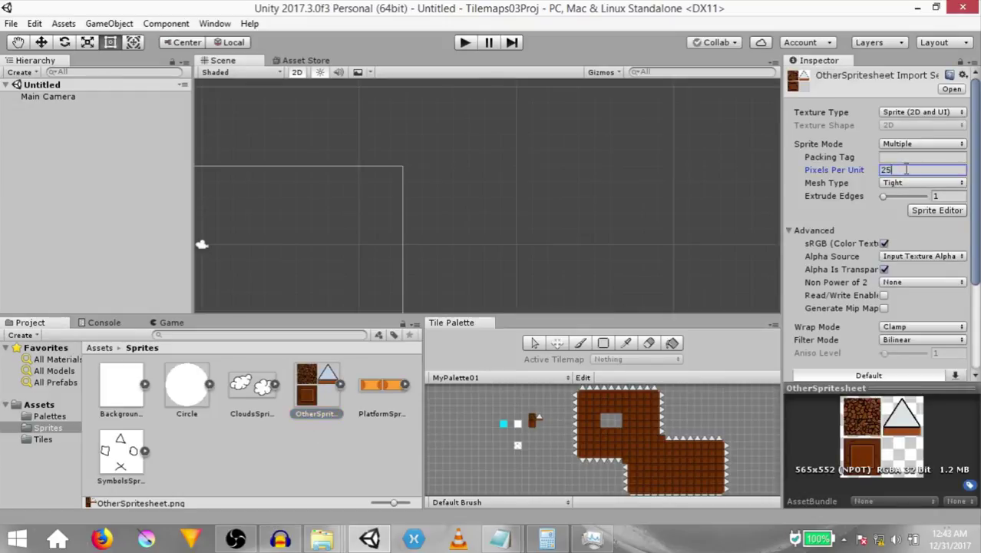
key(Return)
scroll(906, 169, down, 3)
click(952, 322)
Step: Set the PlatformSpritesheet texture's Pixels Per Unit to 98 and apply the import settings
click(387, 392)
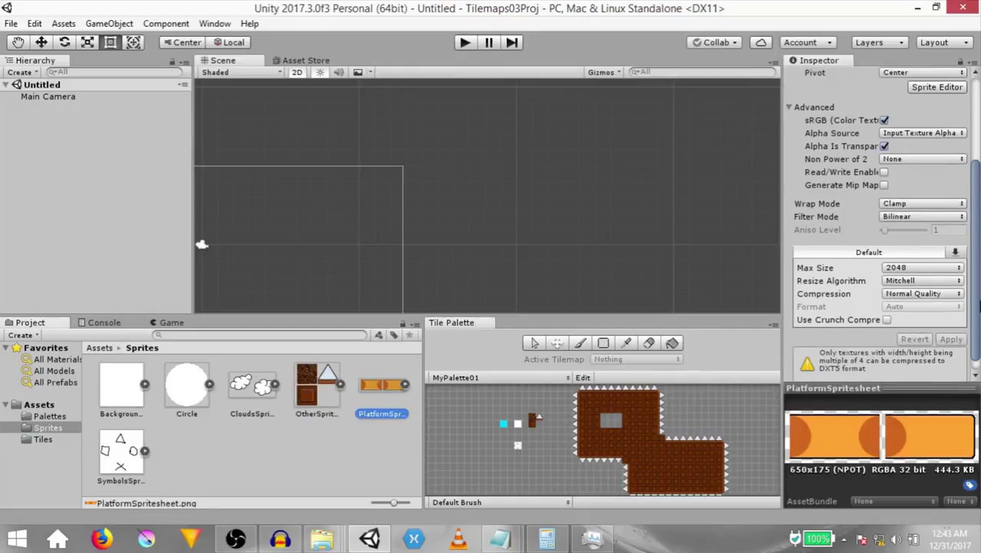
scroll(970, 185, up, 2)
scroll(921, 188, up, 2)
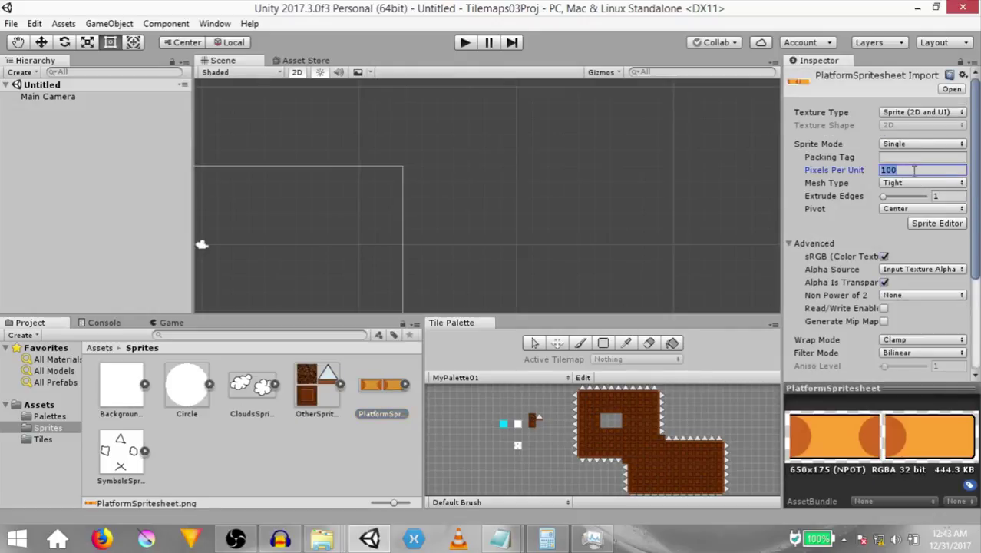
text(50)
key(Return)
scroll(924, 231, down, 3)
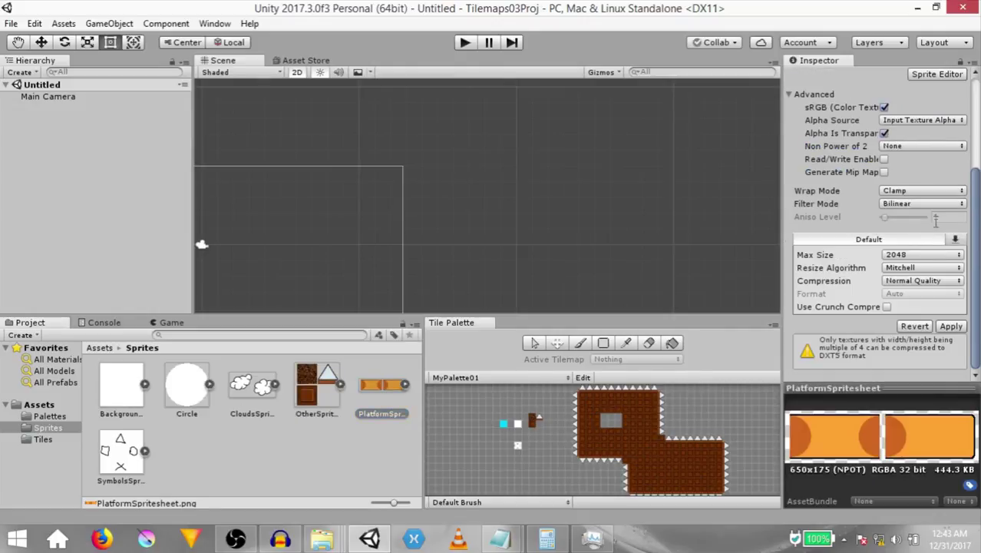
click(950, 326)
Step: Change the CloudsSpritesheet texture's Sprite Mode to Multiple and apply the import settings
click(253, 395)
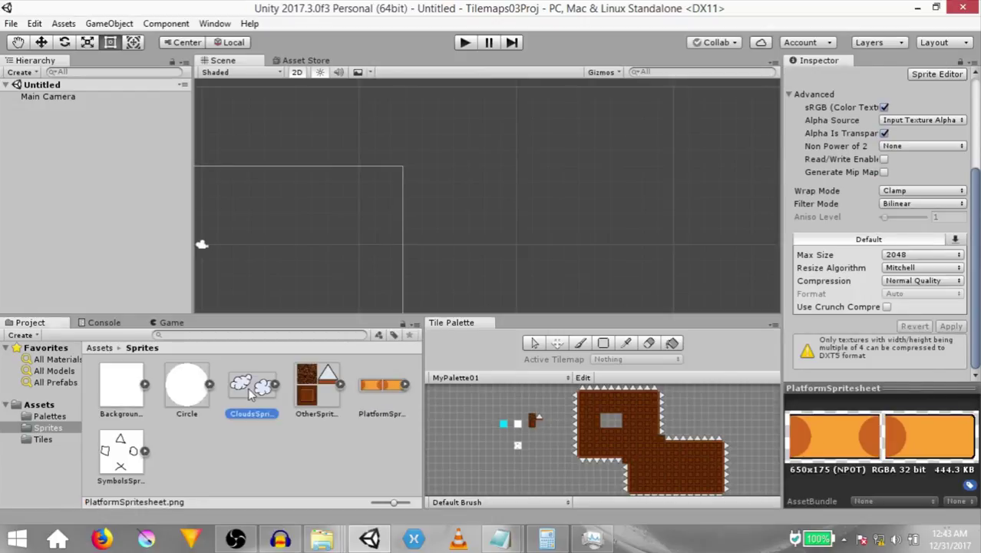
scroll(909, 214, up, 3)
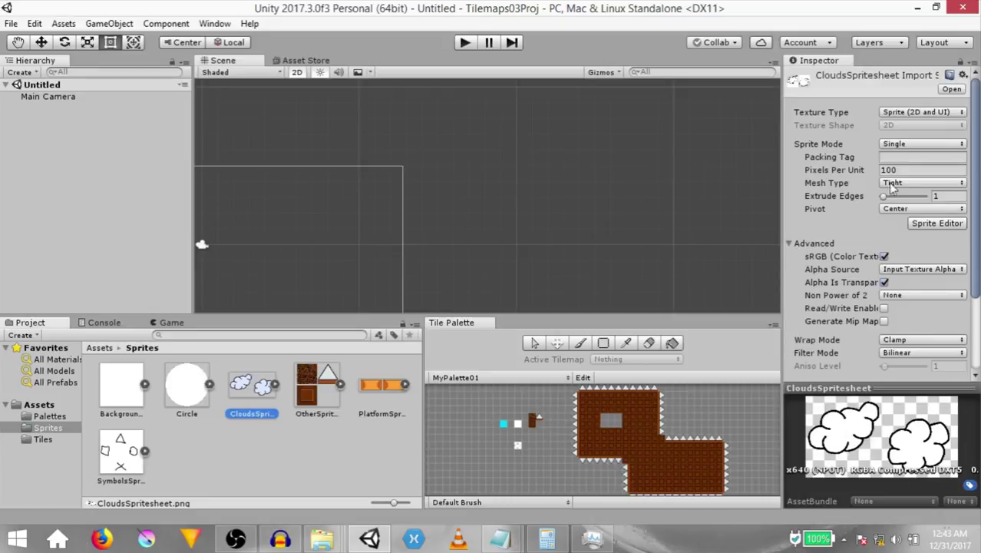
click(905, 146)
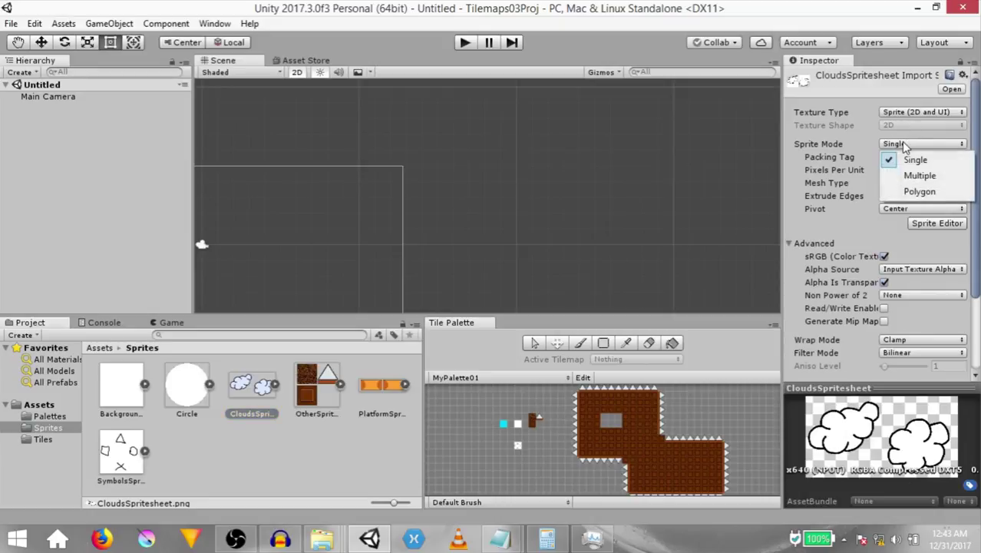
click(896, 176)
scroll(935, 376, down, 2)
click(948, 369)
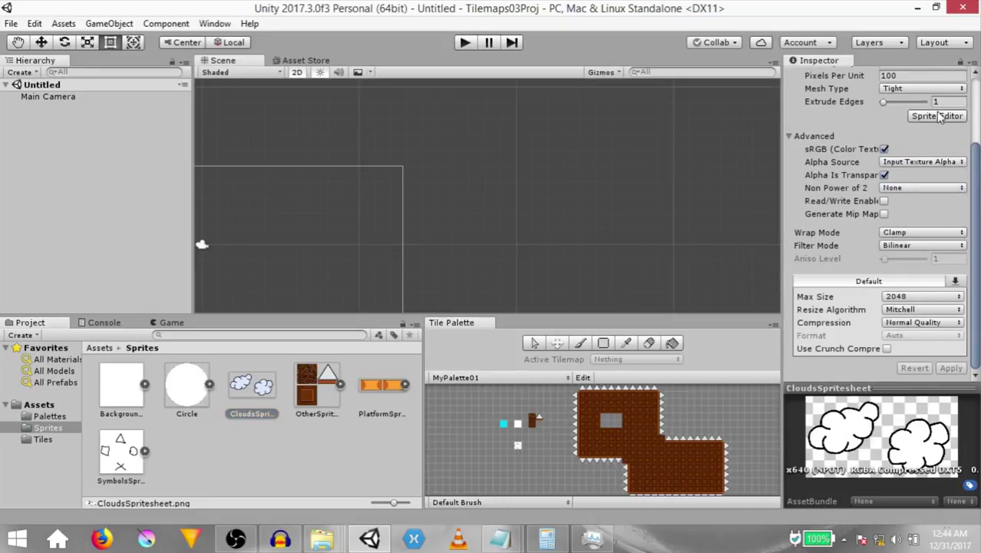
Step: Slice CloudsSpritesheet with the Automatic type in the Sprite Editor and apply the slicing
click(937, 115)
click(219, 107)
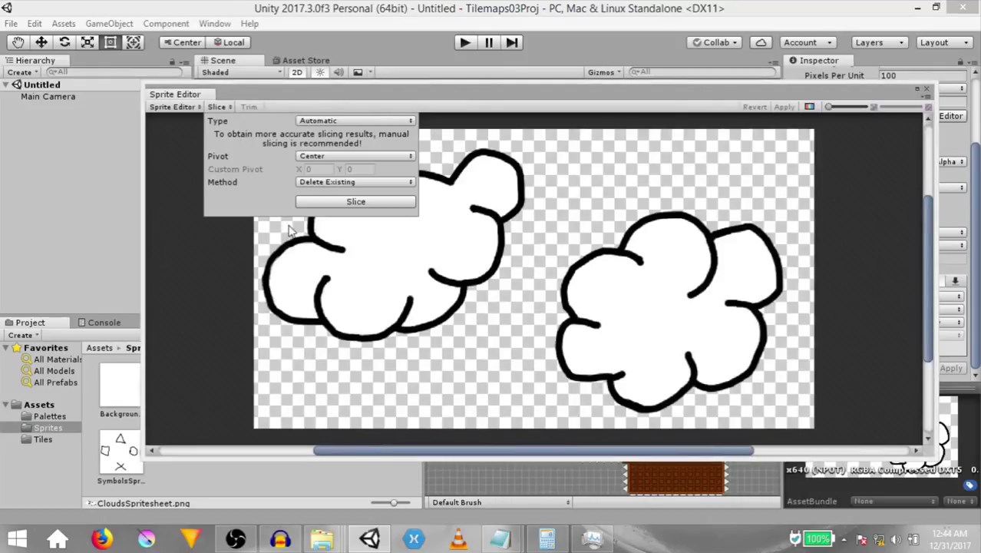
click(326, 201)
click(783, 107)
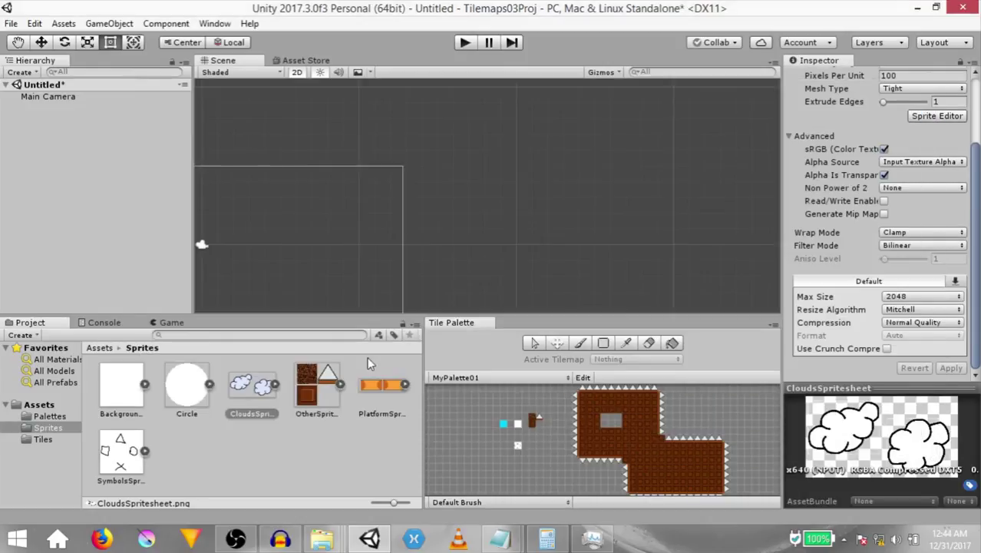
Step: Add both sliced cloud sprites to the MyPalette01 tile palette, generating their tiles into the Tiles folder
click(274, 385)
click(312, 383)
click(377, 390)
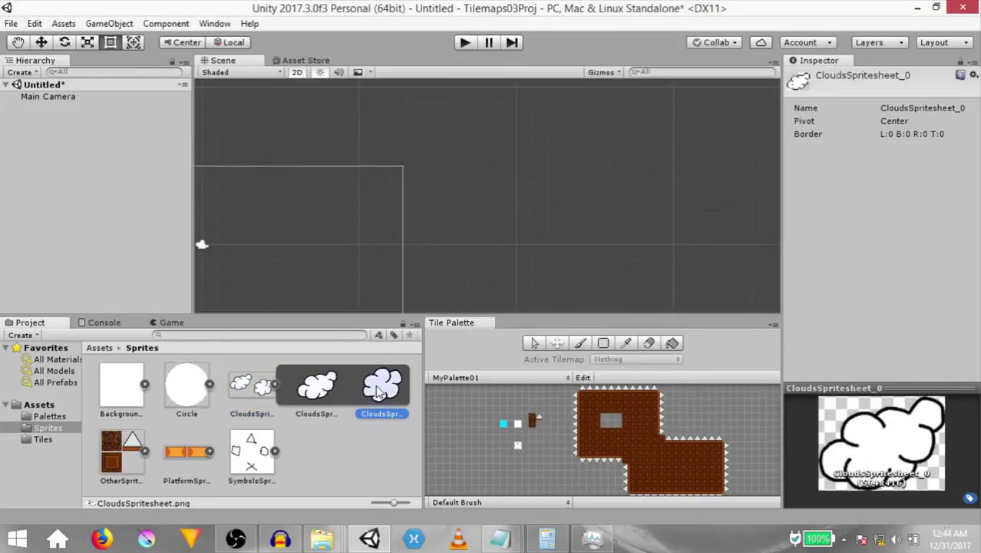
click(305, 384)
shift+click(376, 392)
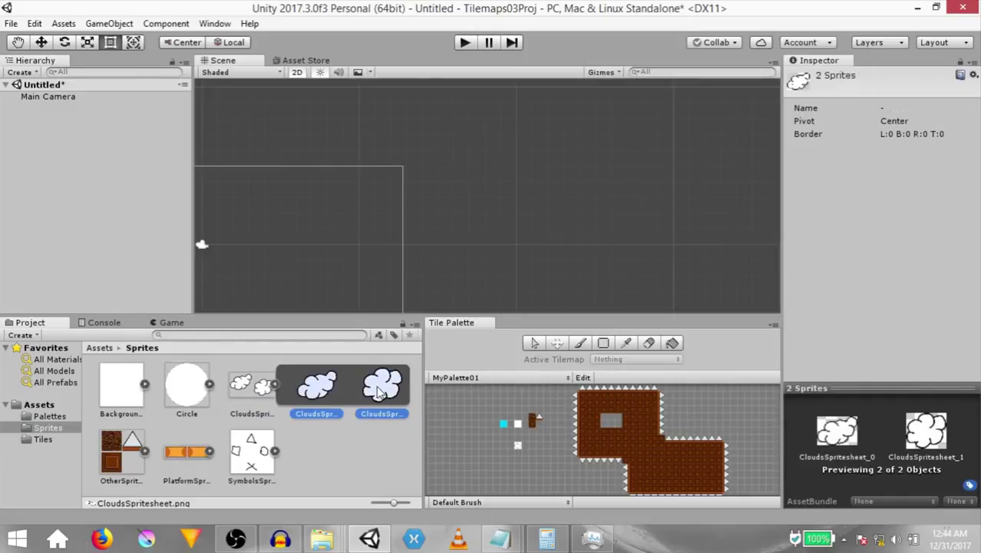
drag(304, 391, 455, 476)
double_click(324, 190)
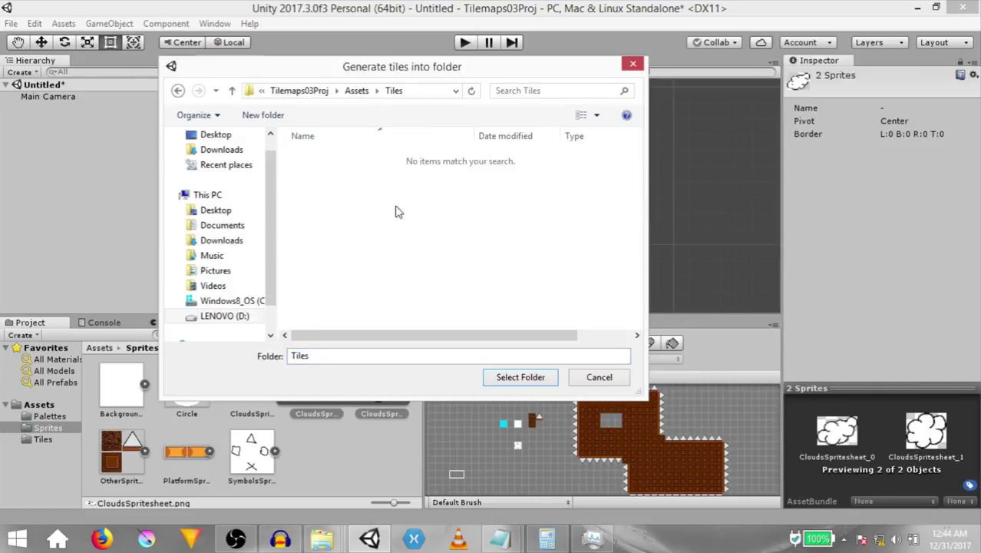
click(525, 380)
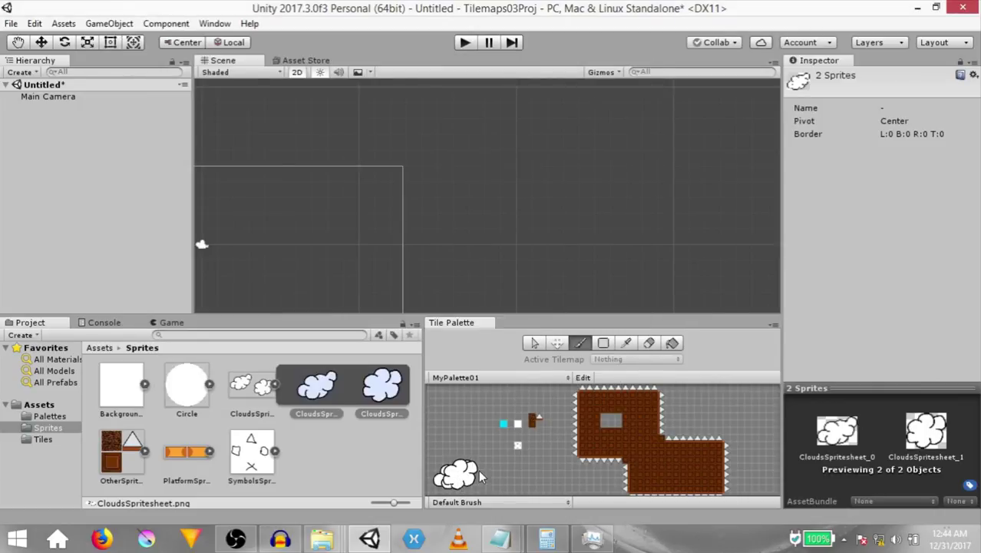
Step: Separate the two overlapping cloud tiles in the palette by moving one to a free cell up and to the left
middle_drag(459, 471, 484, 449)
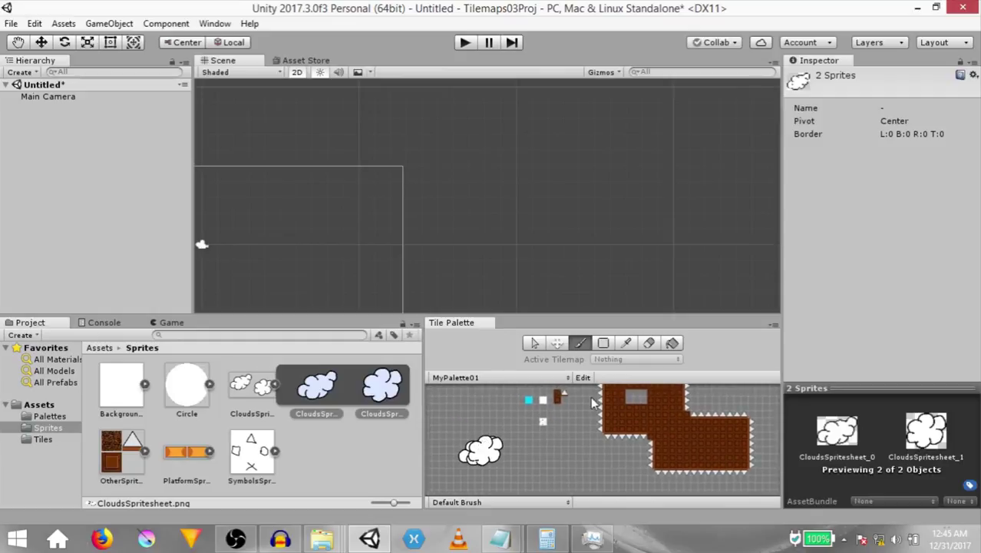
key(s)
click(479, 453)
key(m)
mouse_move(479, 455)
mouse_down()
mouse_move(465, 455)
mouse_move(459, 434)
mouse_up()
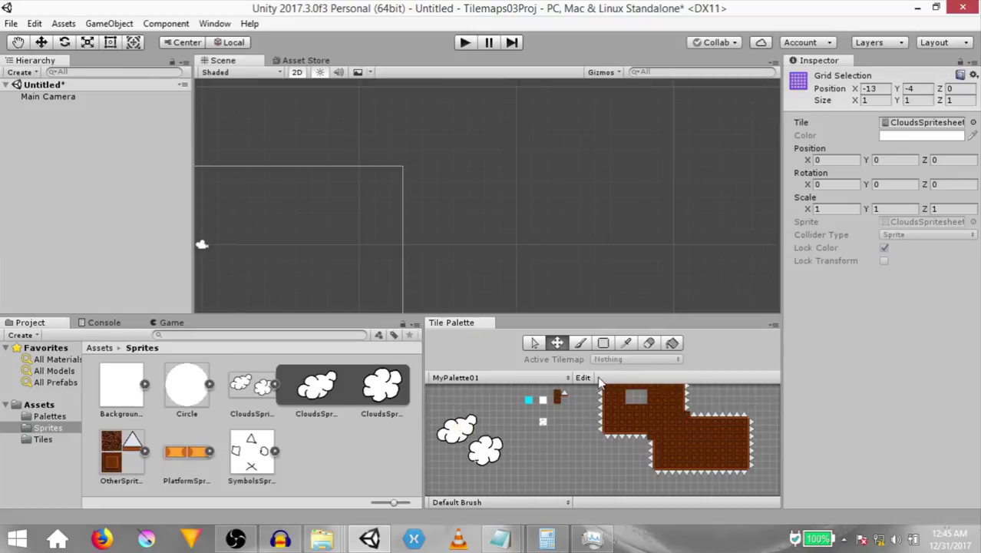
Step: Save the scene as level02 in the Assets folder
key(ctrl+s)
text(level02)
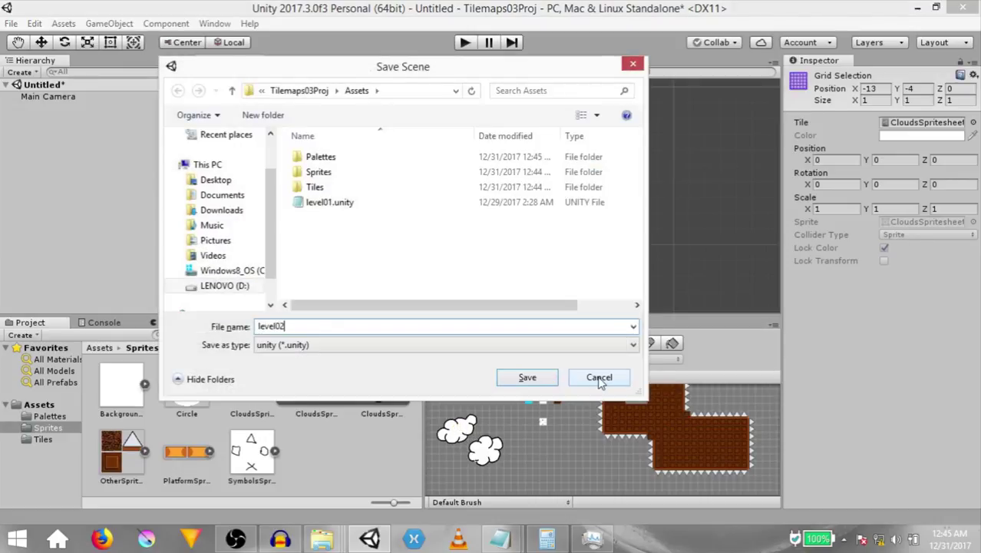
key(Return)
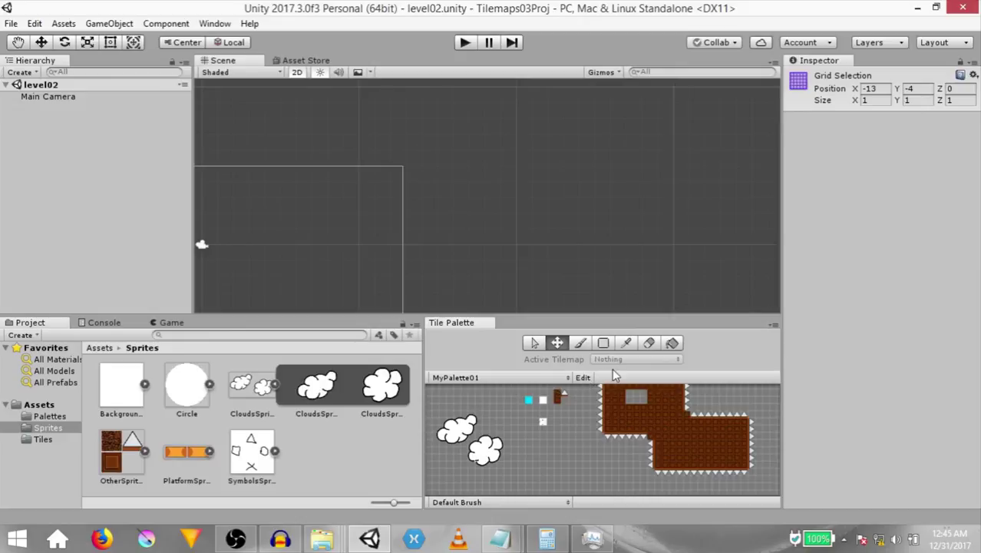
Step: Create a tile palette named PlatformPalette with a Rectangle grid and Automatic cell size in the Palettes folder
click(453, 377)
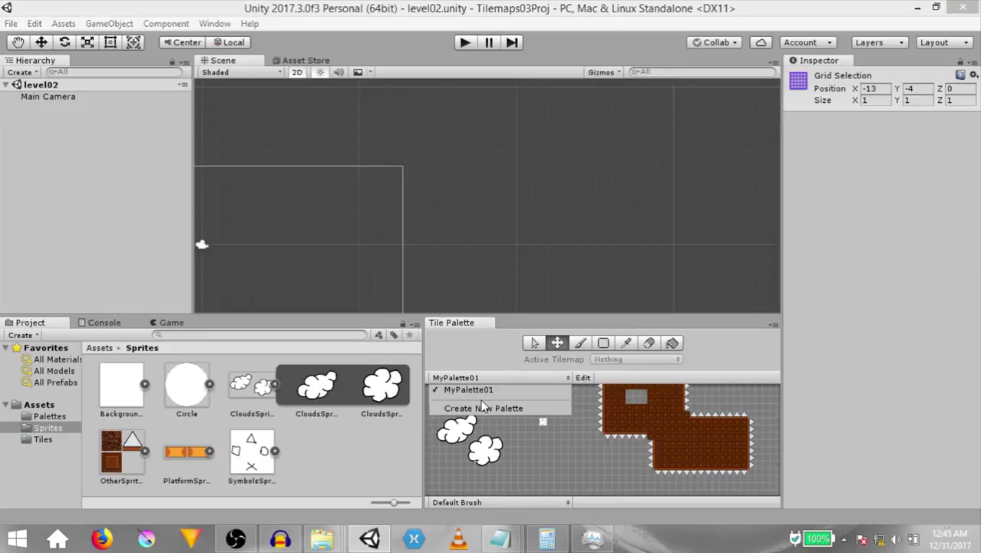
click(484, 408)
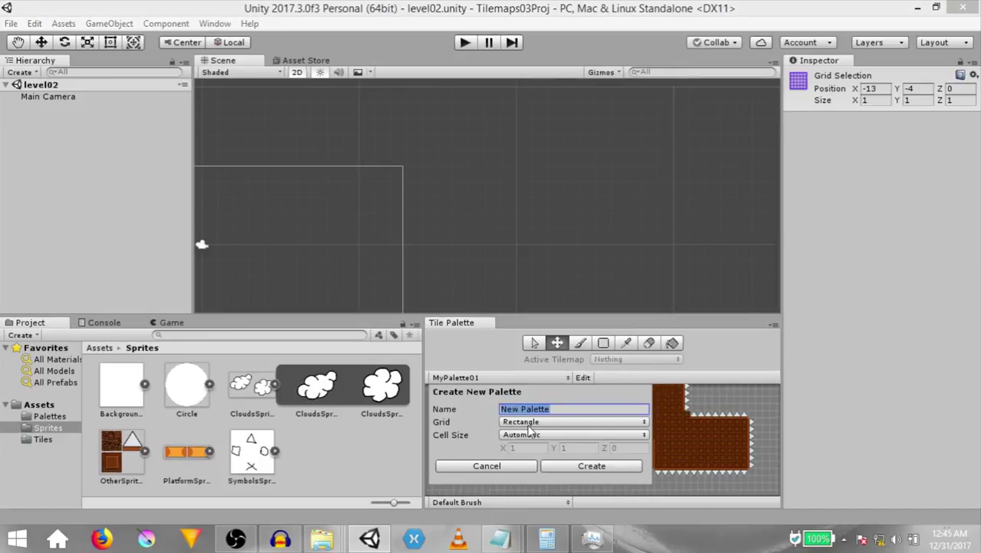
key(Left)
click(594, 466)
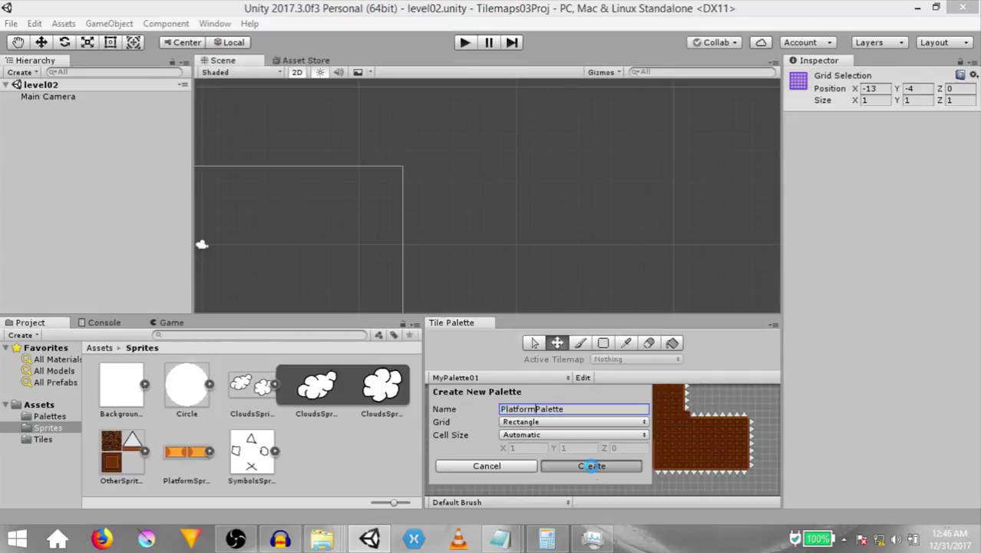
double_click(328, 160)
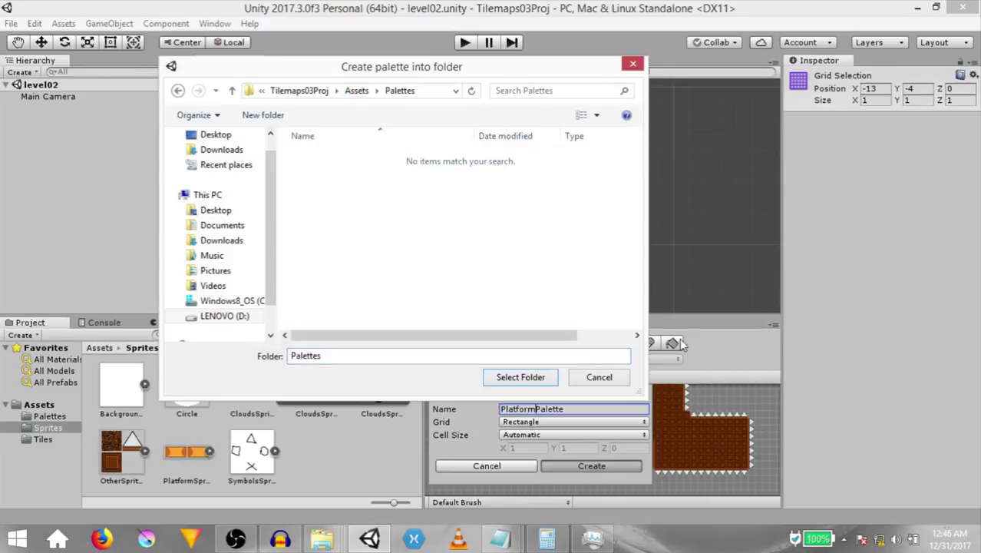
click(496, 378)
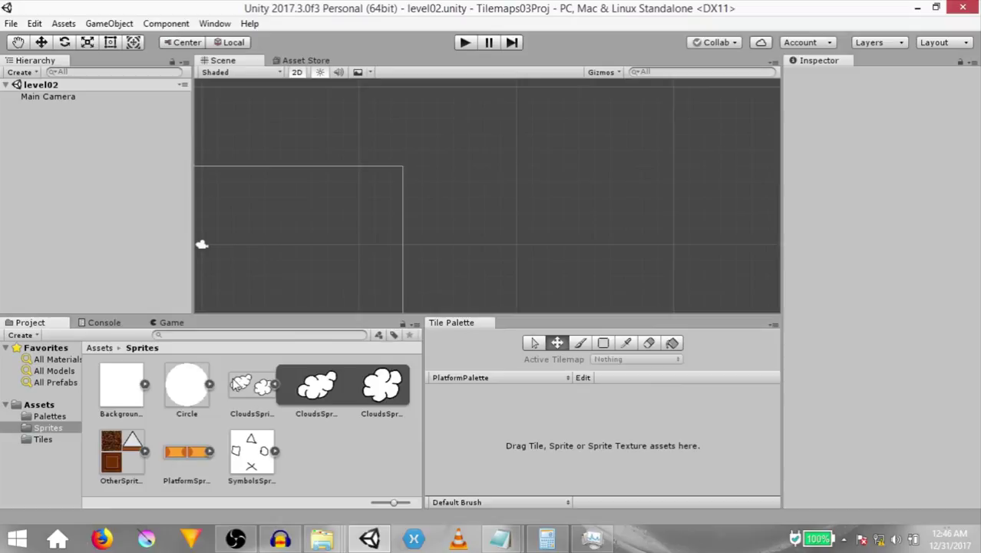
Step: Change the PlatformSpritesheet texture's Sprite Mode to Multiple and apply the import settings
click(186, 453)
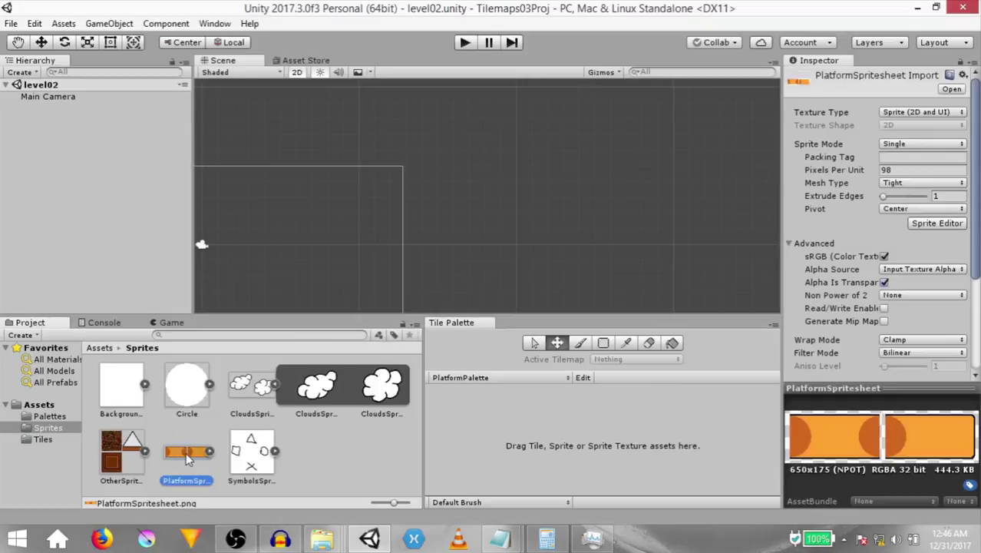
click(913, 144)
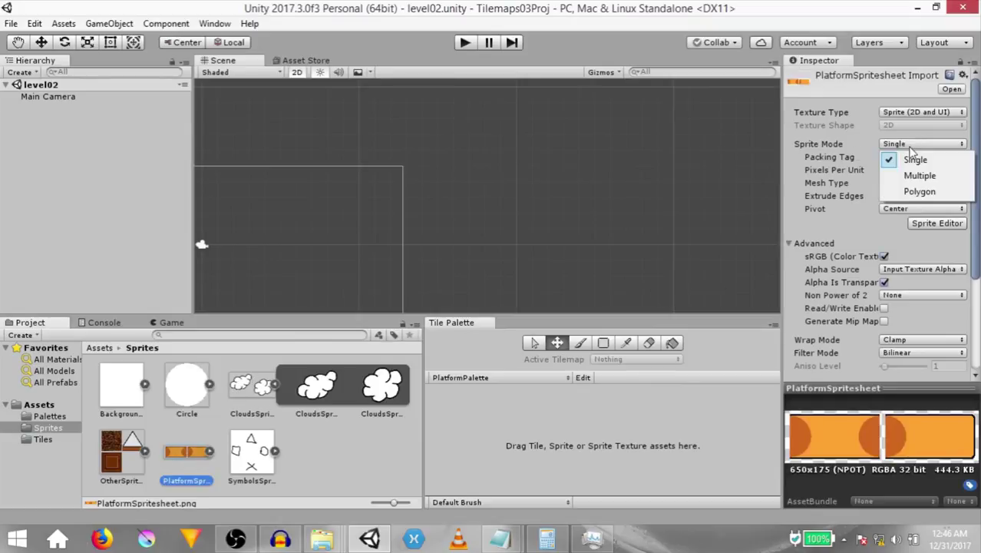
click(906, 173)
scroll(932, 241, down, 3)
click(950, 327)
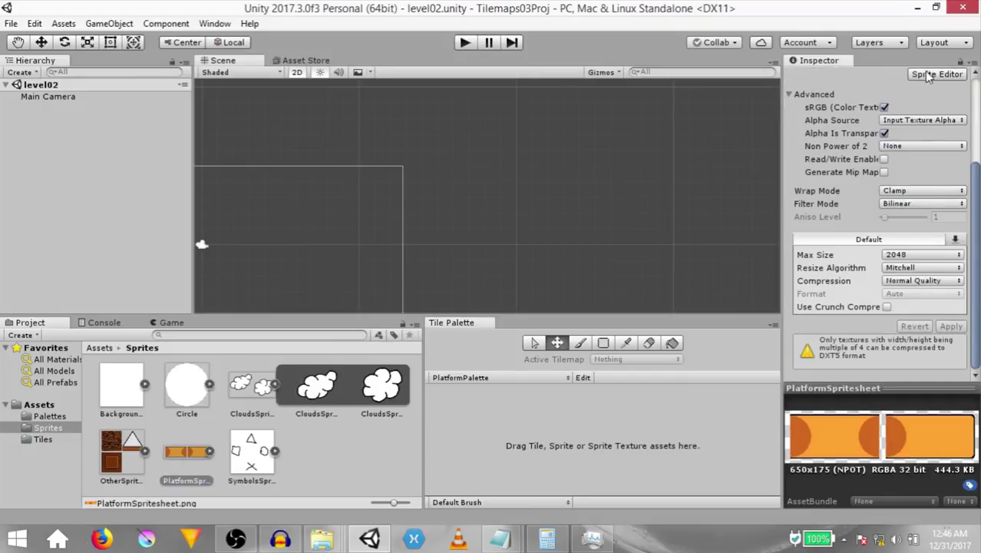
Step: Slice PlatformSpritesheet with the Automatic type and Delete Existing method in the Sprite Editor and apply the slicing
click(926, 74)
click(218, 106)
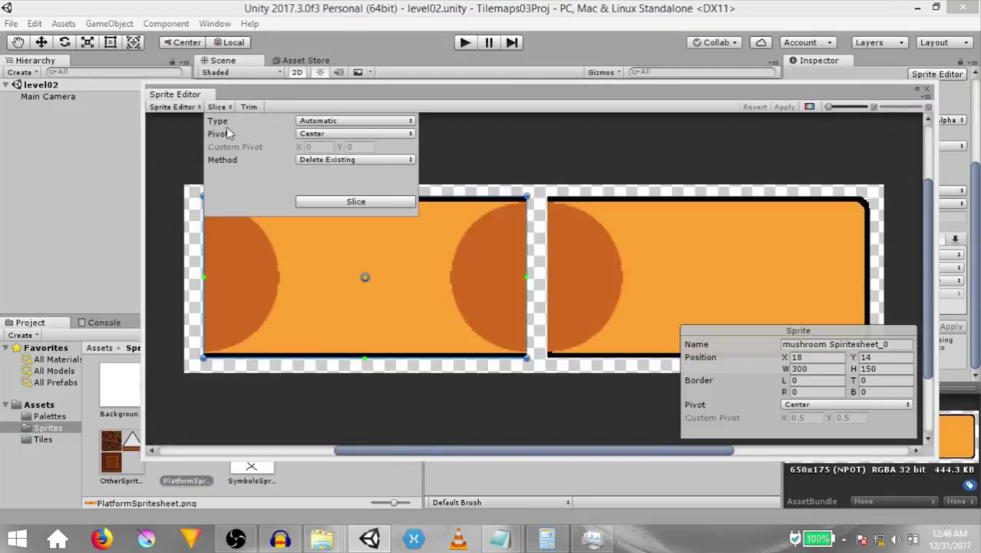
click(355, 201)
click(780, 107)
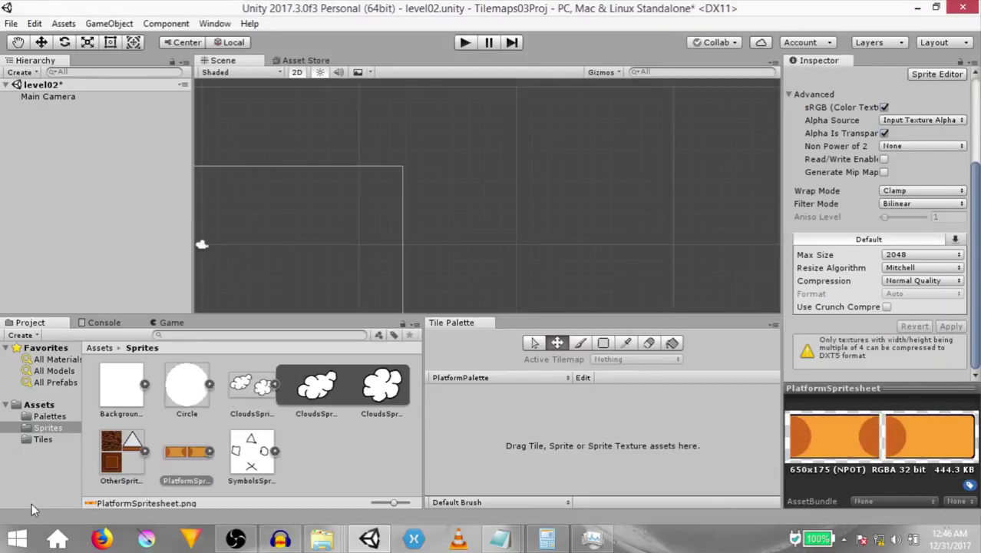
Step: Add both sliced PlatformSpritesheet sprites to PlatformPalette, generating their tiles into the Assets Tiles folder
click(209, 451)
click(272, 465)
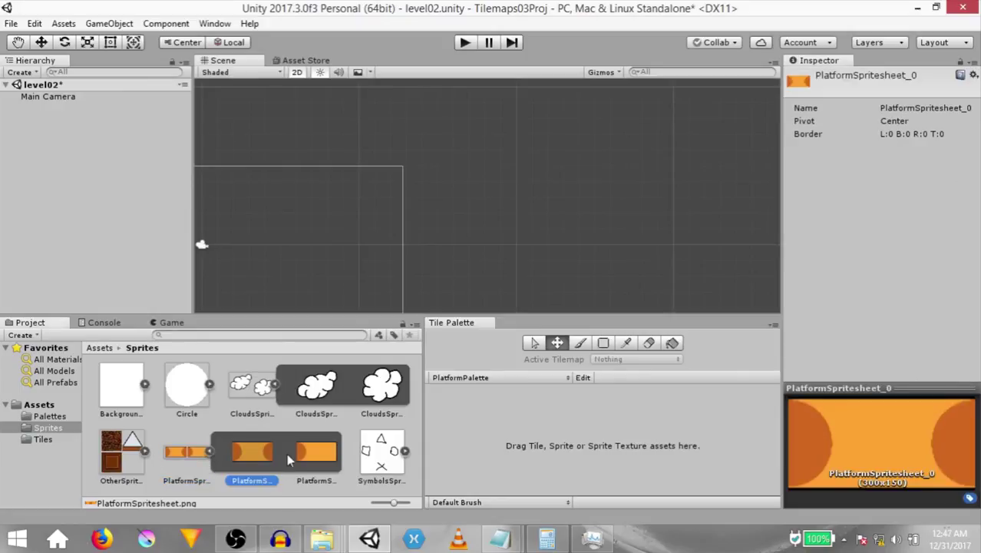
shift+click(306, 455)
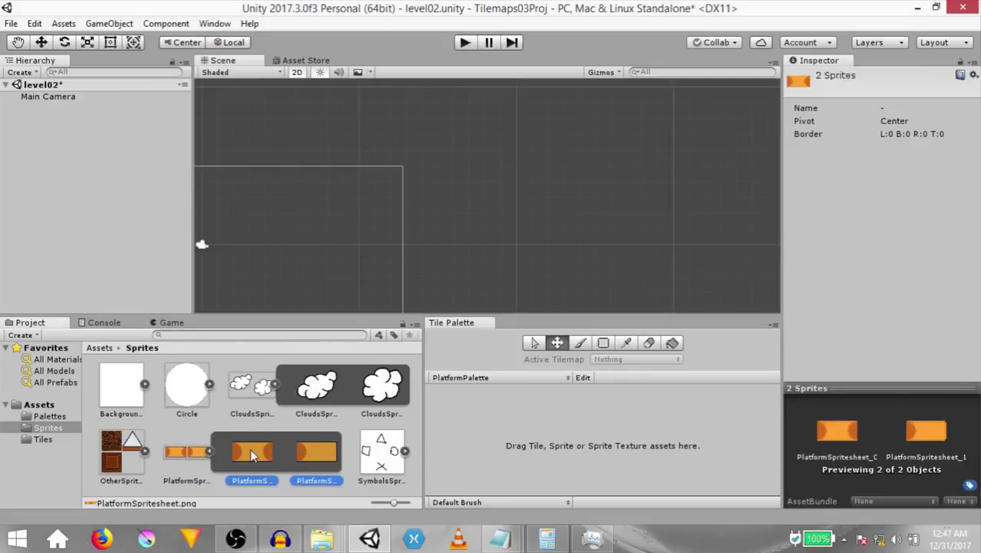
drag(250, 452, 594, 452)
click(307, 188)
double_click(315, 190)
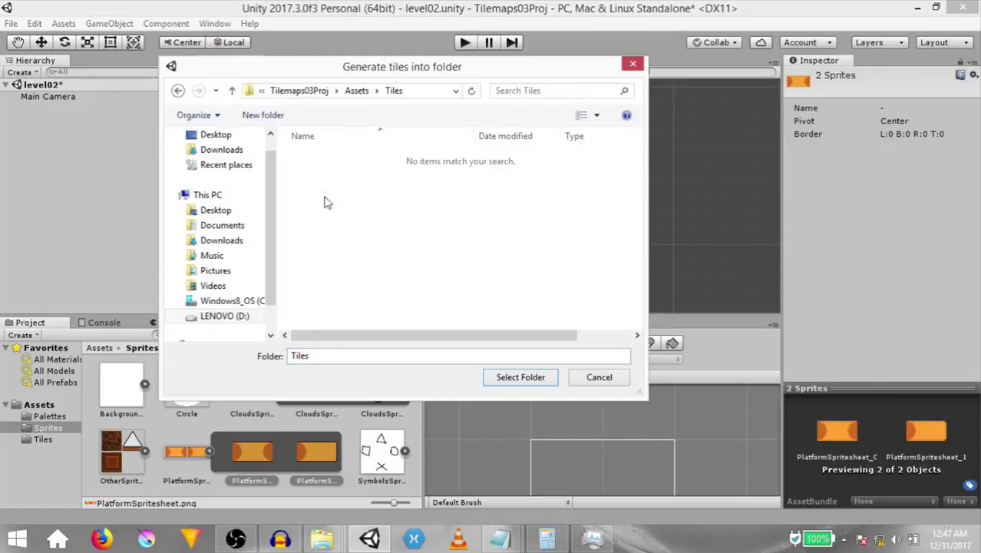
click(507, 384)
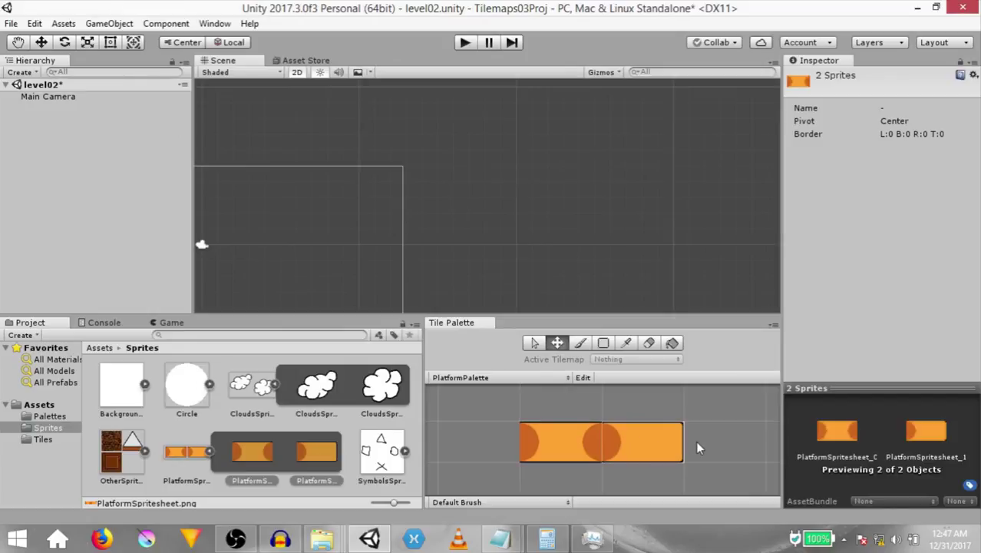
scroll(691, 443, down, 3)
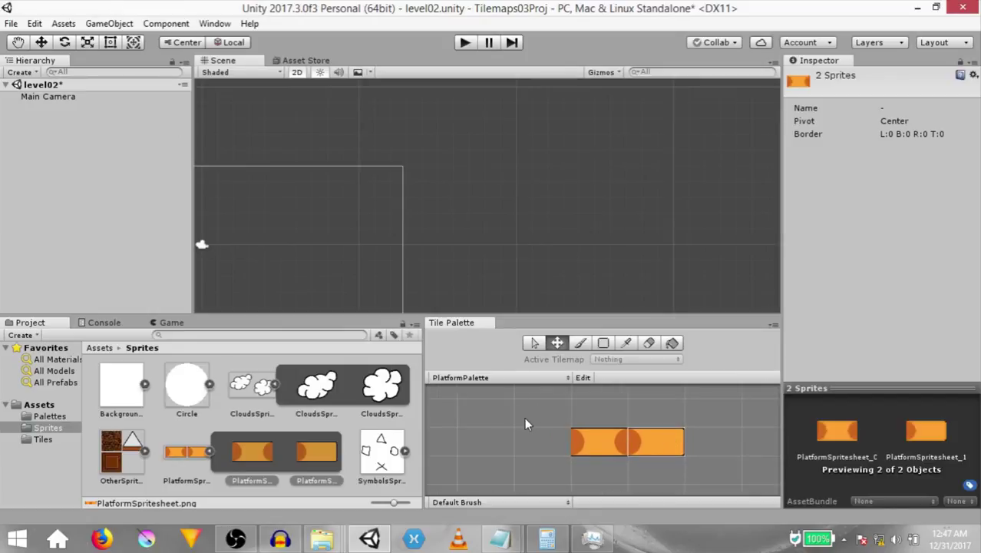
click(461, 377)
click(472, 386)
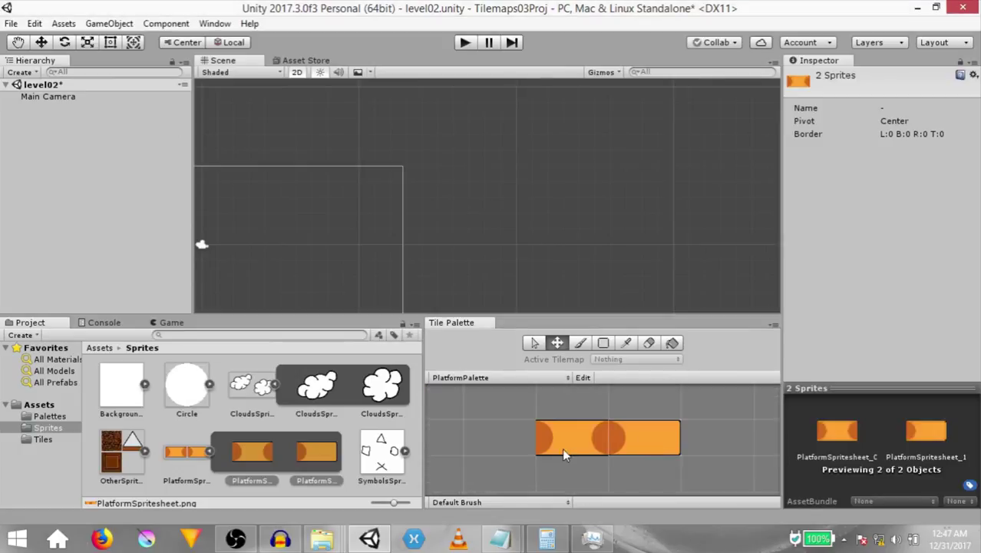
scroll(556, 441, down, 2)
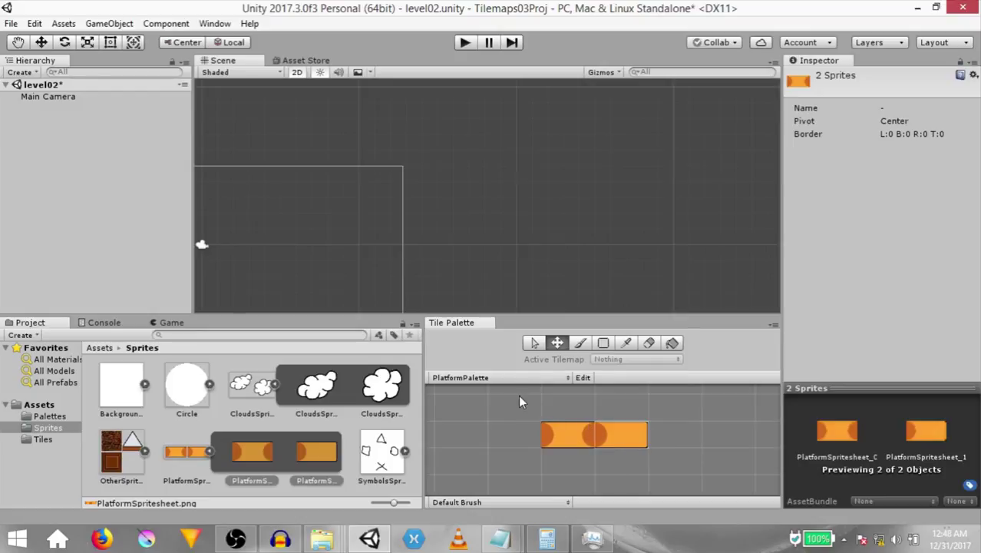
Step: Create a 2D Tilemap object in the scene and rename it SkyTilemap
right_click(62, 149)
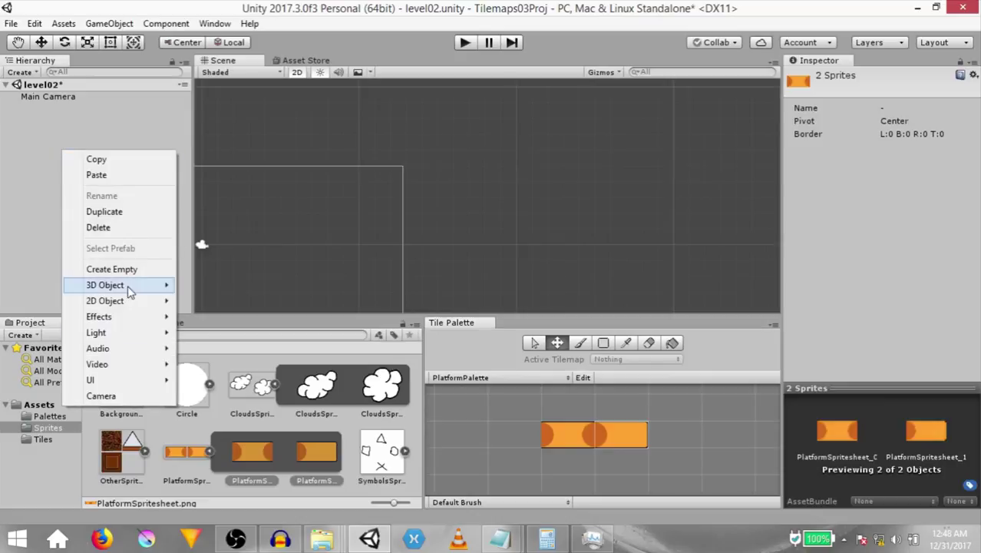
mouse_move(127, 303)
click(202, 326)
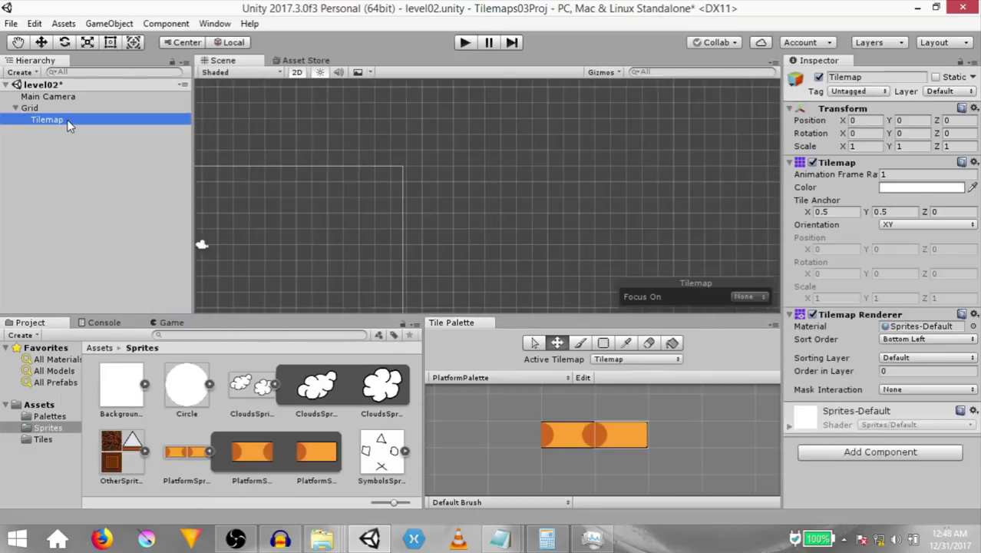
text(SkyTilemap)
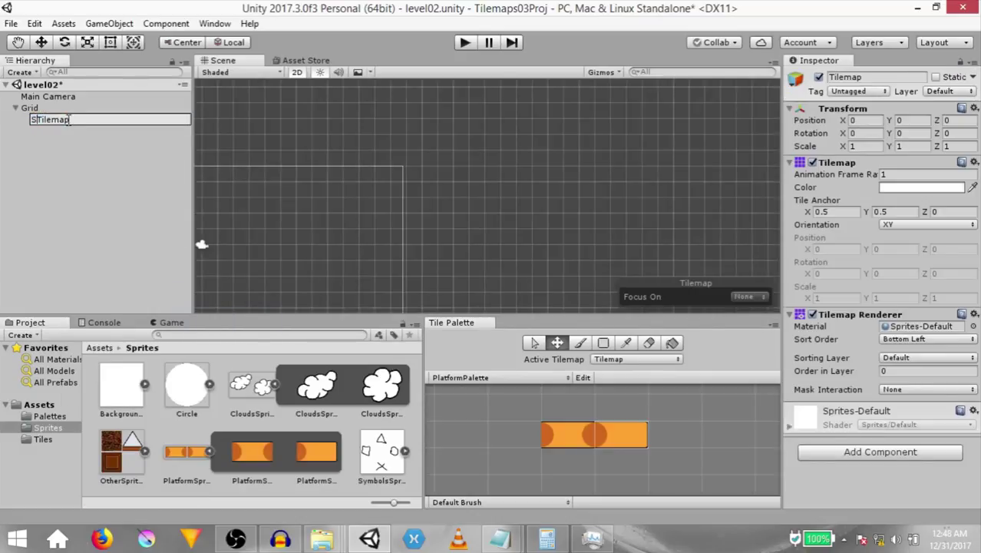
key(Return)
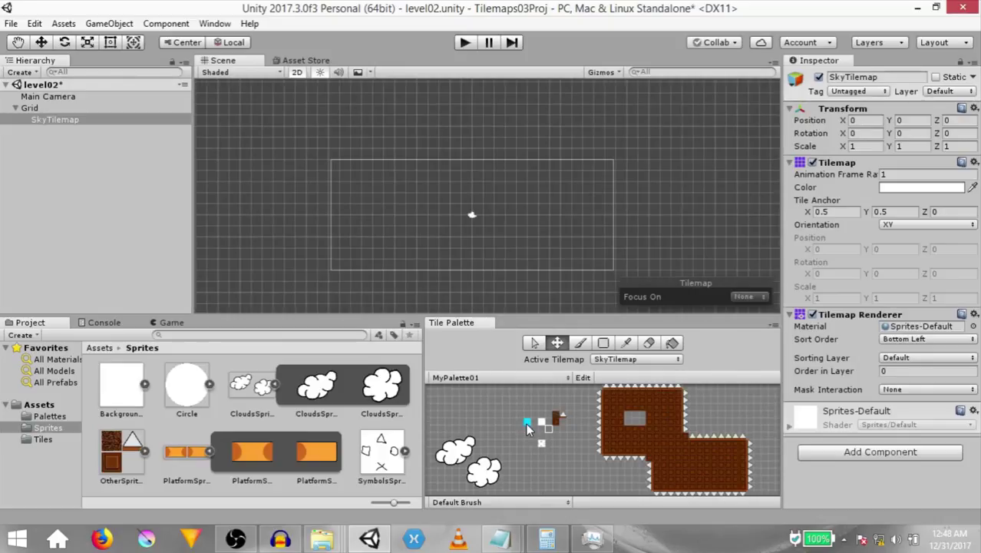
Step: Box-fill a large rectangle of MyPalette01's cyan tile on SkyTilemap, extending well beyond the camera frame on all sides
click(527, 424)
scroll(242, 128, down, 1)
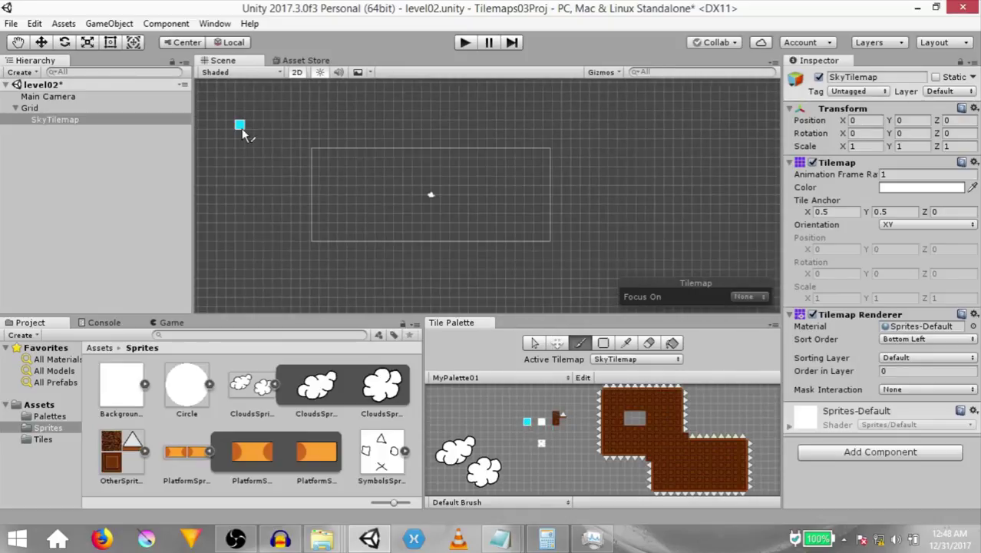
key(u)
scroll(252, 172, down, 2)
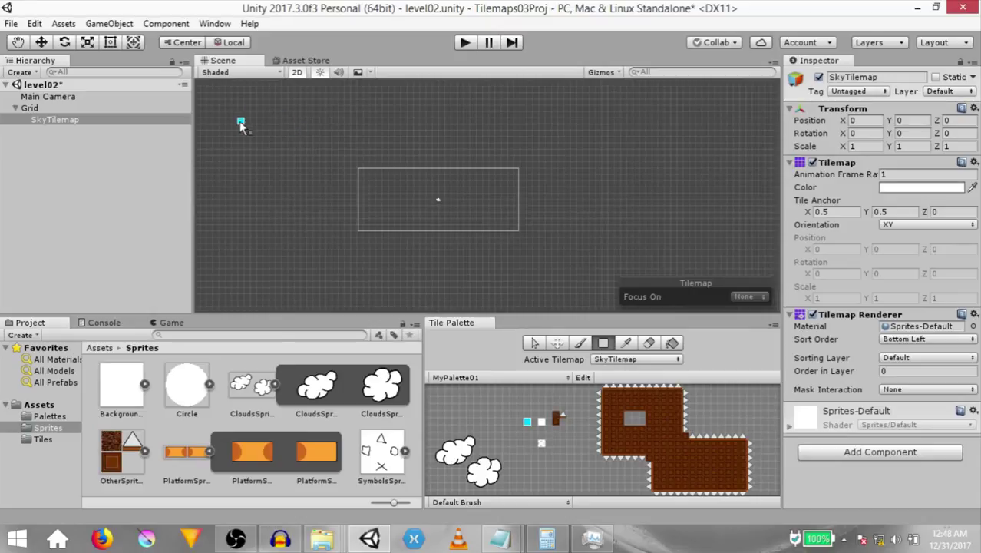
drag(241, 103, 652, 307)
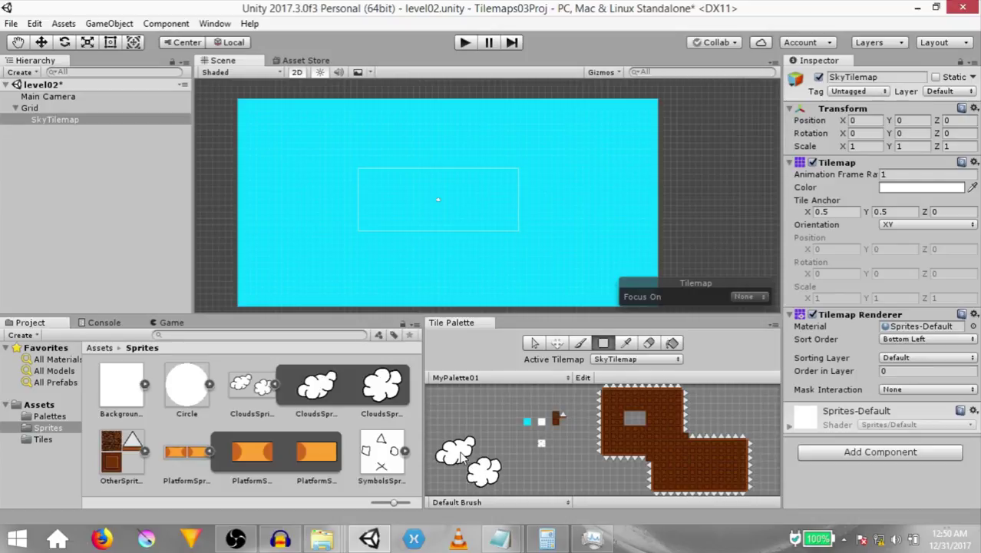
Step: Paint single clouds and overlapping cloud clusters across the cyan sky on SkyTilemap with the two cloud tiles
click(461, 453)
click(302, 154)
click(321, 160)
click(331, 145)
click(432, 185)
click(454, 184)
click(449, 170)
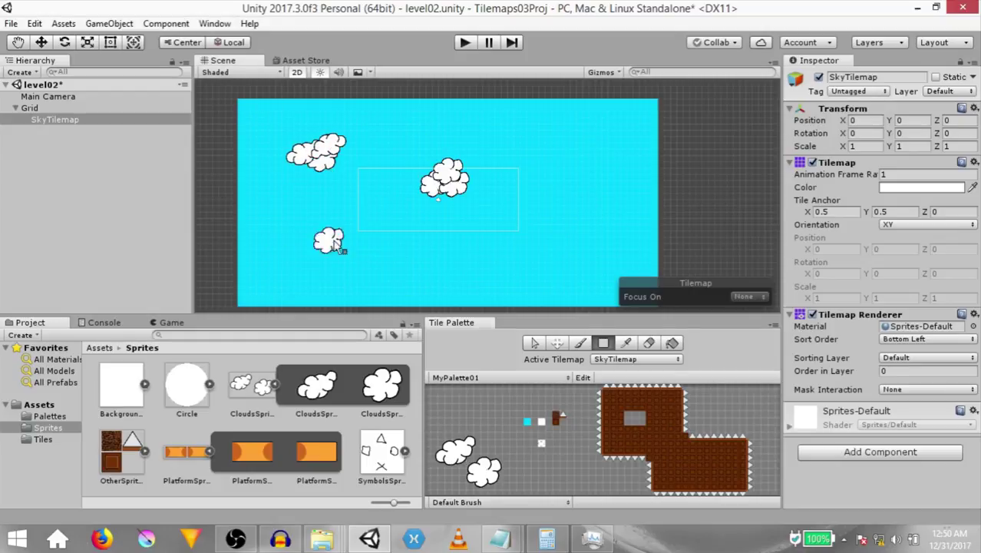
click(335, 264)
click(308, 262)
click(572, 164)
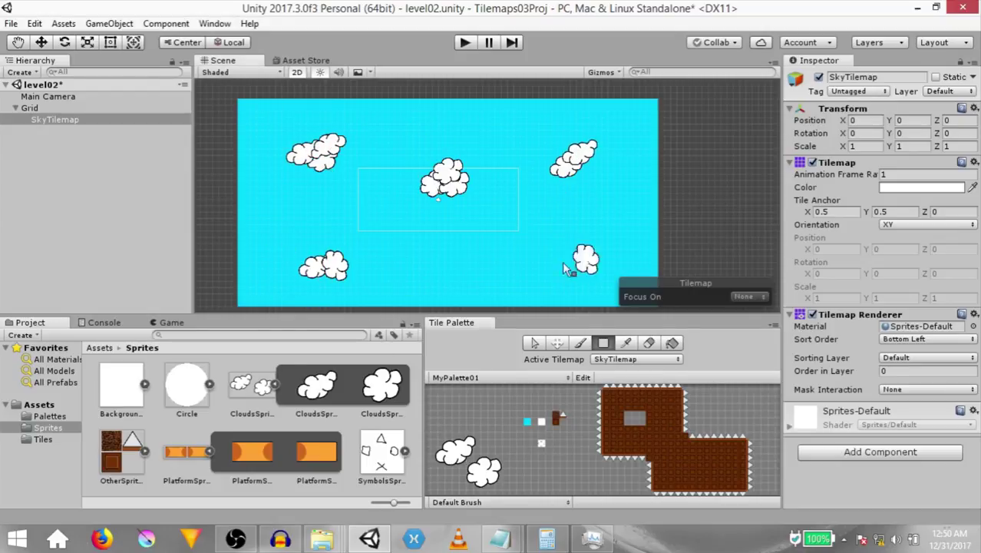
click(536, 252)
click(273, 221)
click(416, 127)
click(435, 259)
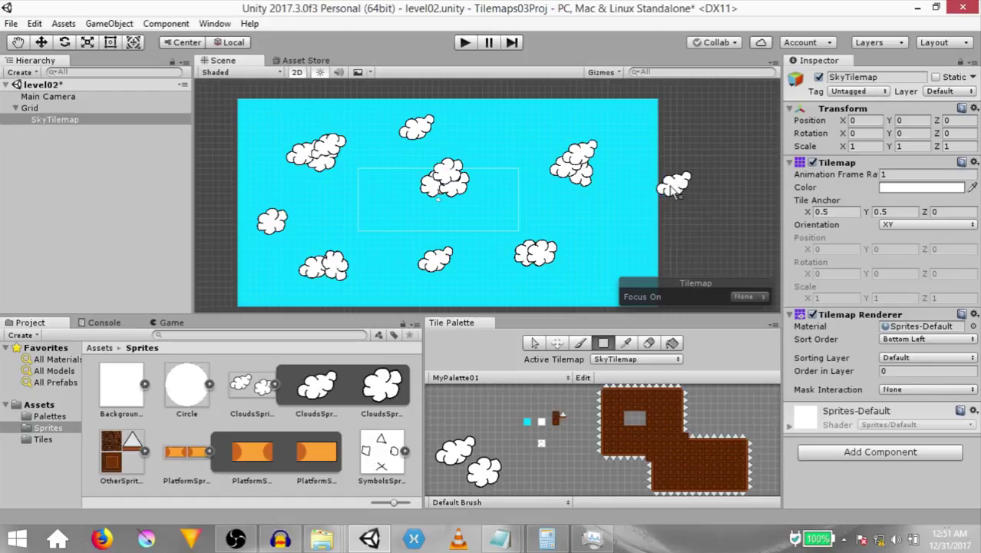
Step: Create a second Tilemap under the Grid object and rename it WallsTilemap
click(35, 109)
right_click(32, 108)
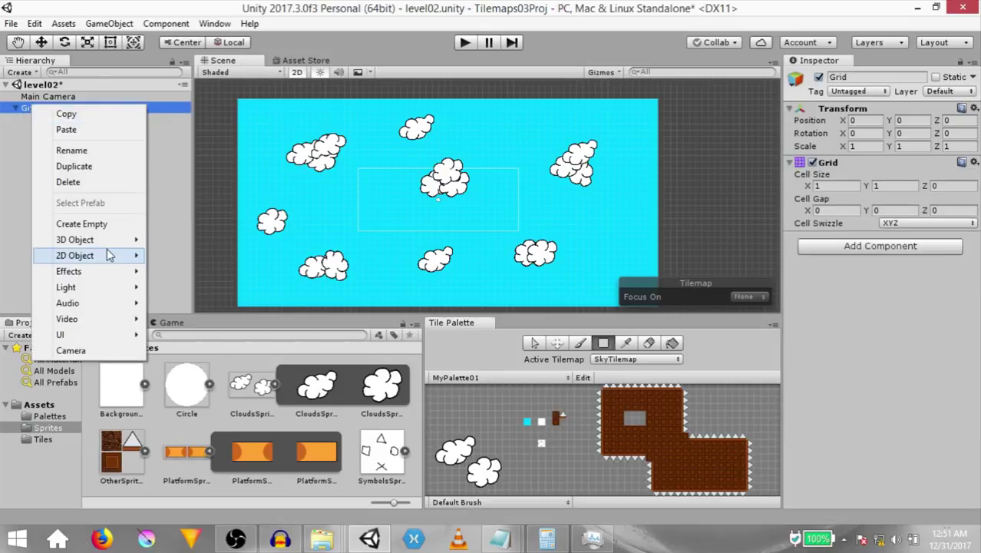
mouse_move(115, 255)
click(232, 275)
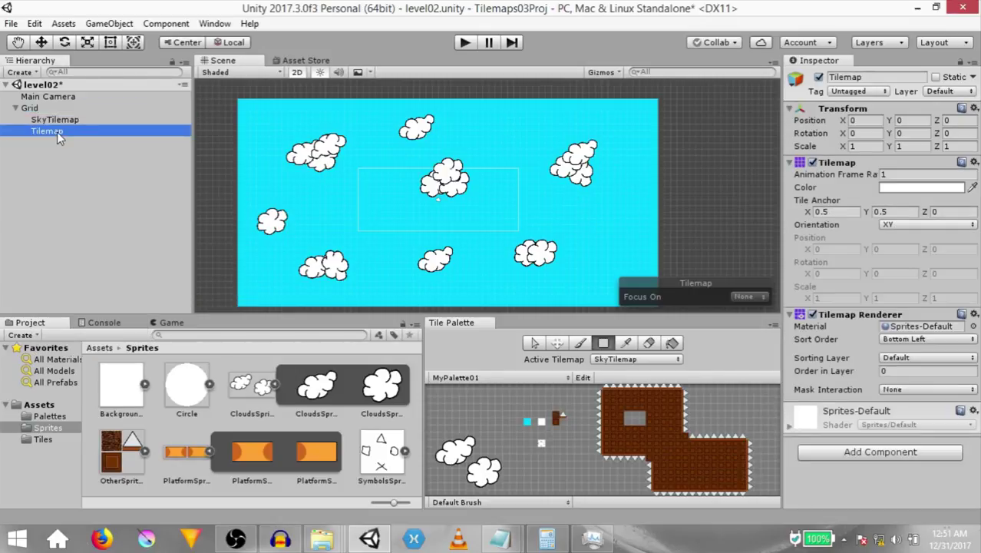
click(56, 132)
key(Home)
text(W)
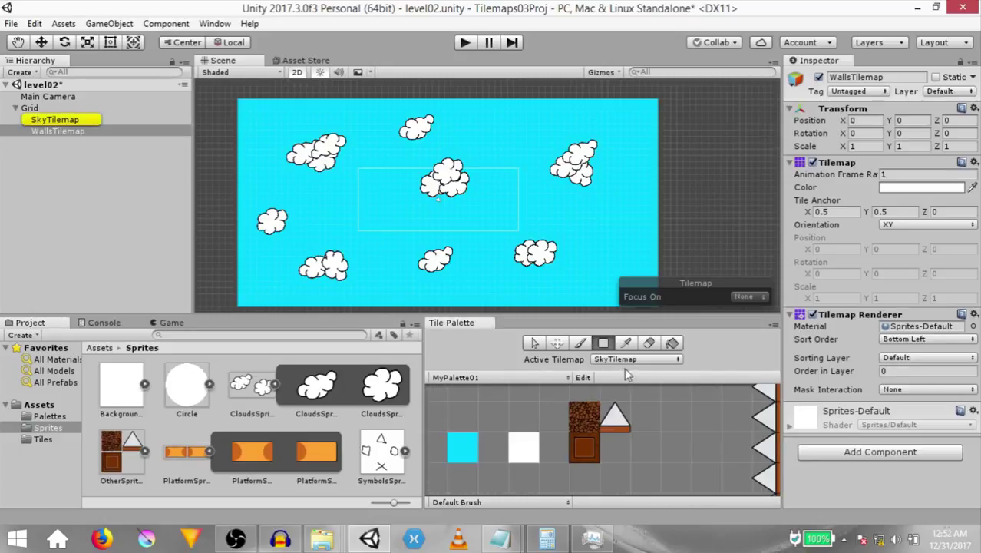
Step: Make WallsTilemap the active tilemap and box-fill a border of speckled brown tiles around the whole sky area
click(611, 359)
click(614, 381)
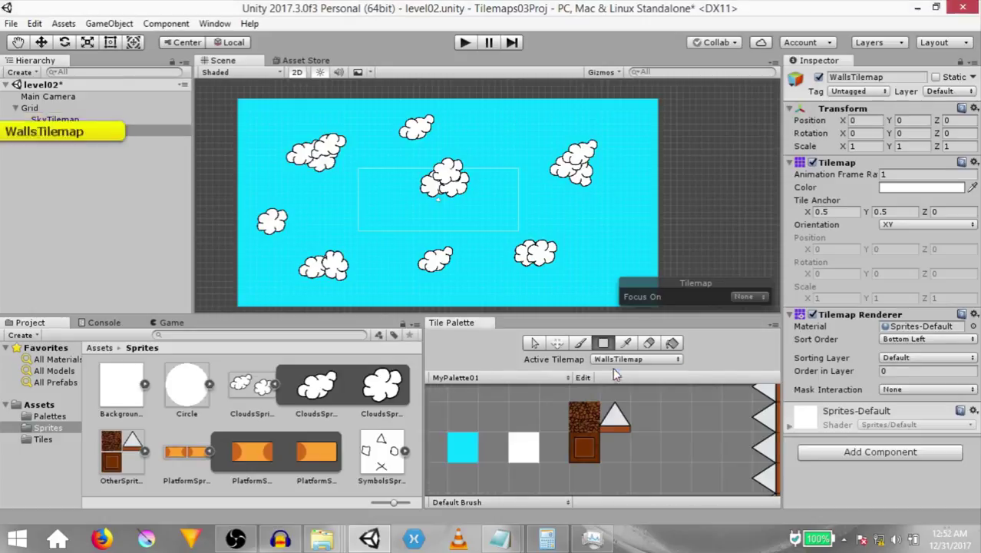
click(593, 419)
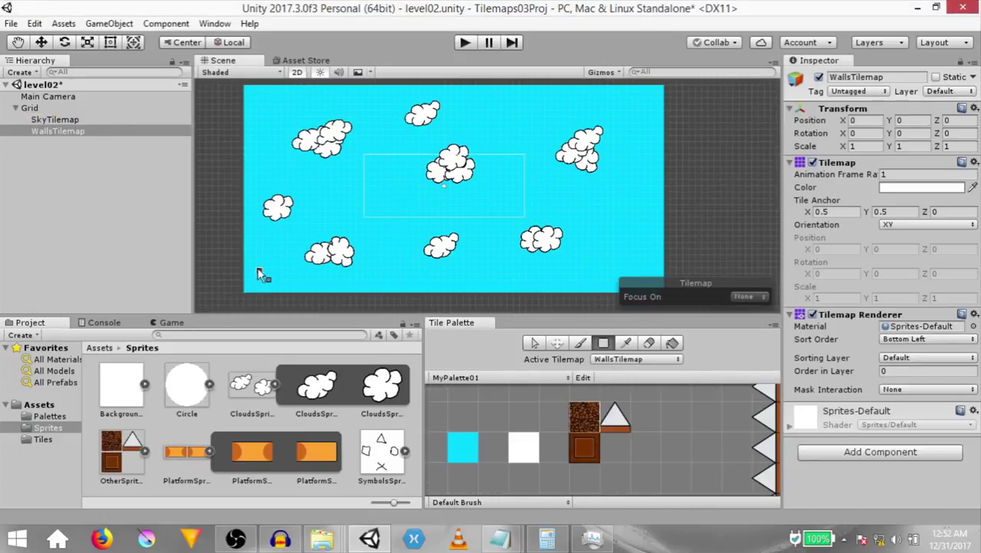
scroll(246, 286, down, 2)
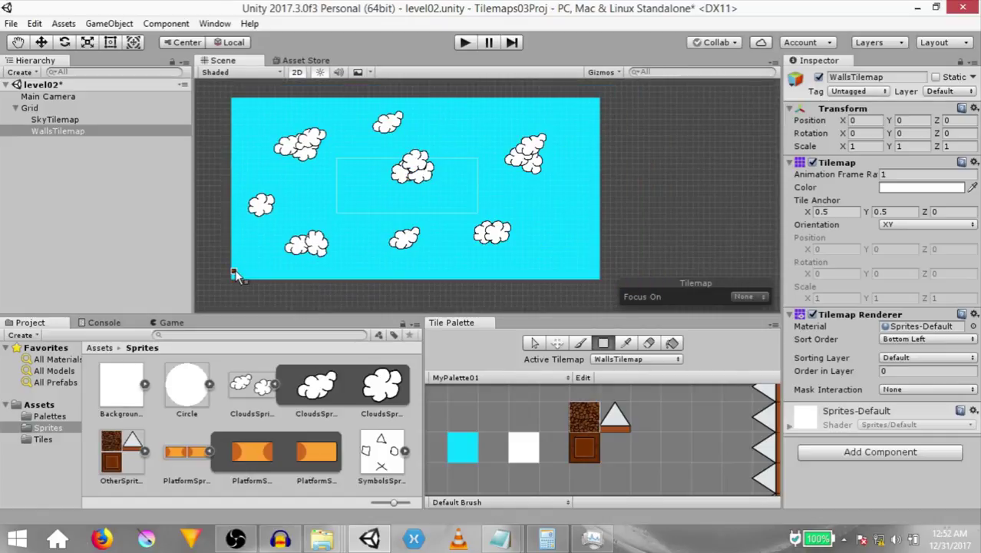
mouse_move(235, 268)
mouse_down()
mouse_move(596, 274)
mouse_move(606, 190)
mouse_move(595, 103)
mouse_move(242, 114)
mouse_move(239, 206)
mouse_up()
scroll(415, 238, up, 2)
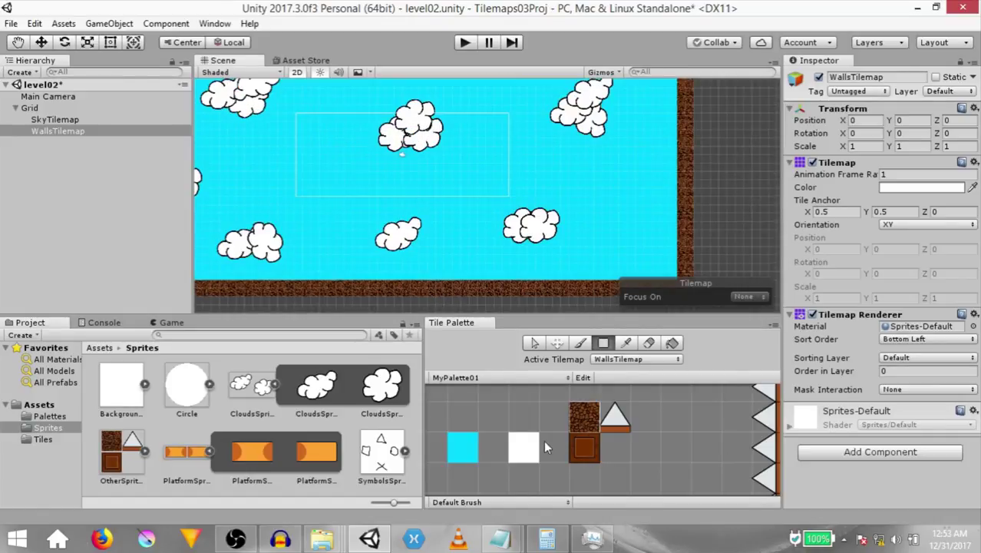
Step: Build an inner wall of framed brown tiles rising from the floor with a horizontal arm, and set WallsTilemap's Order in Layer to 1
click(585, 450)
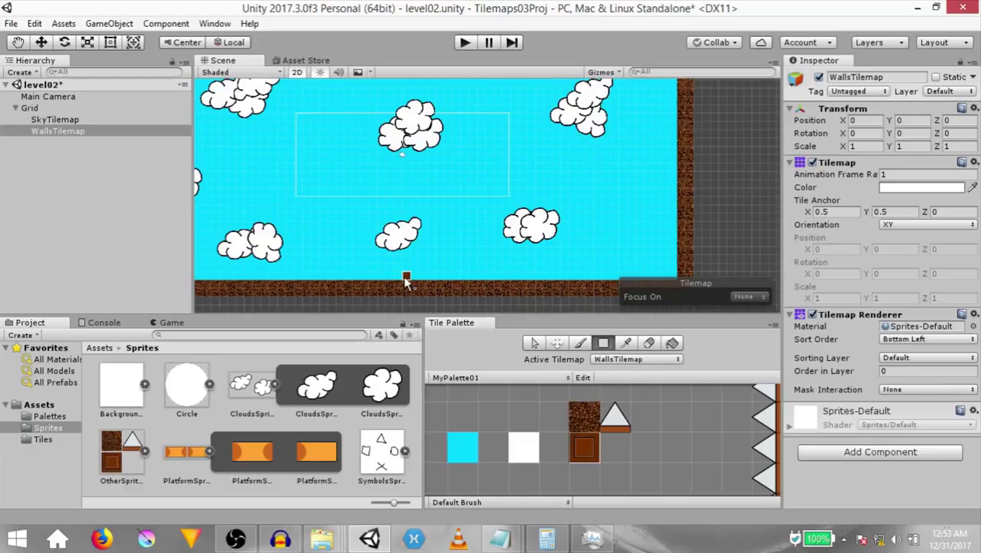
drag(406, 282, 413, 171)
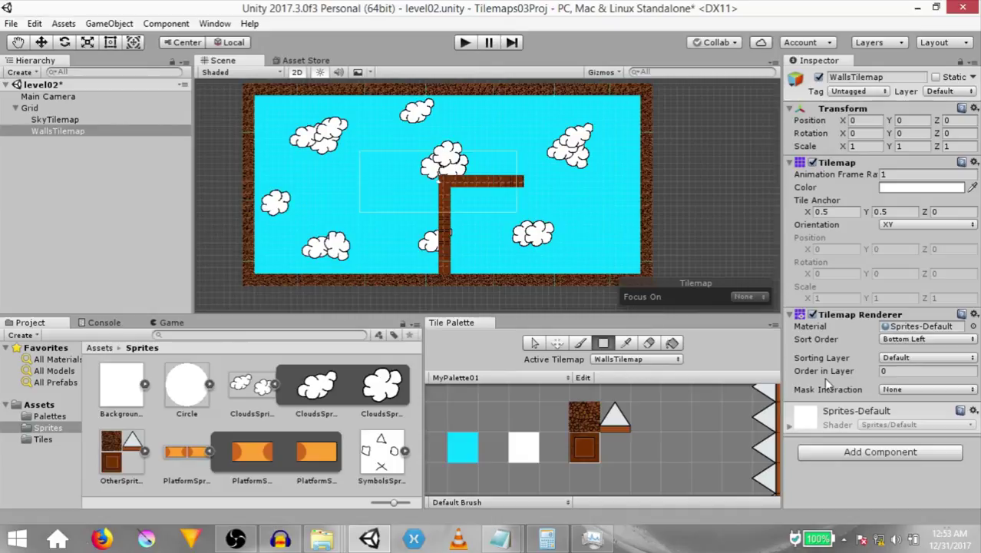
click(884, 370)
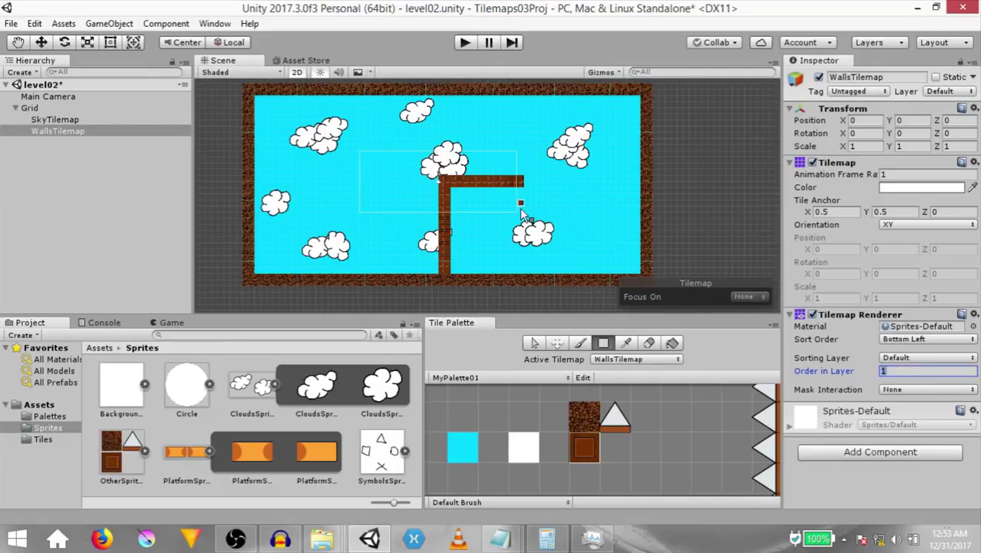
Step: Create a third Tilemap under the Grid object and name it SpikeTilemap
click(29, 110)
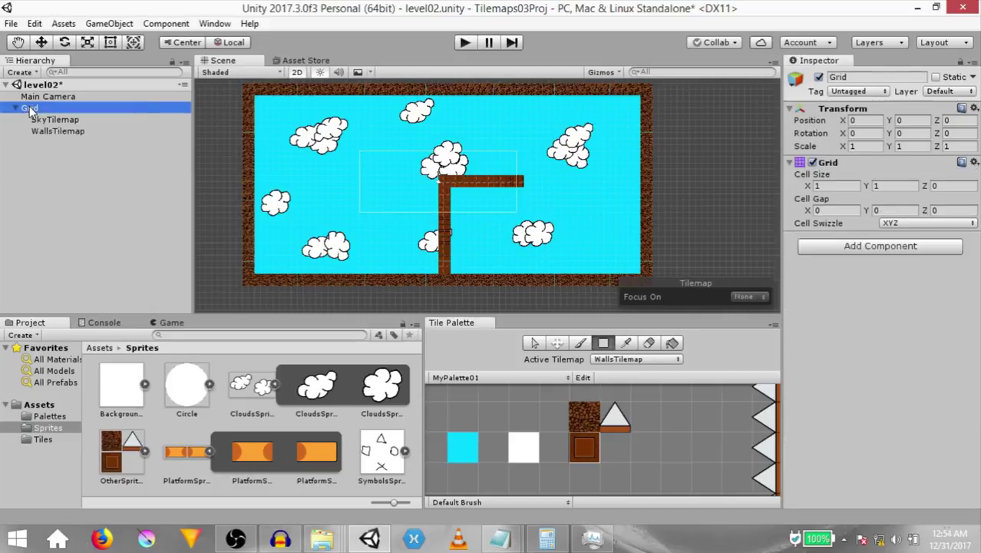
right_click(29, 110)
mouse_move(87, 264)
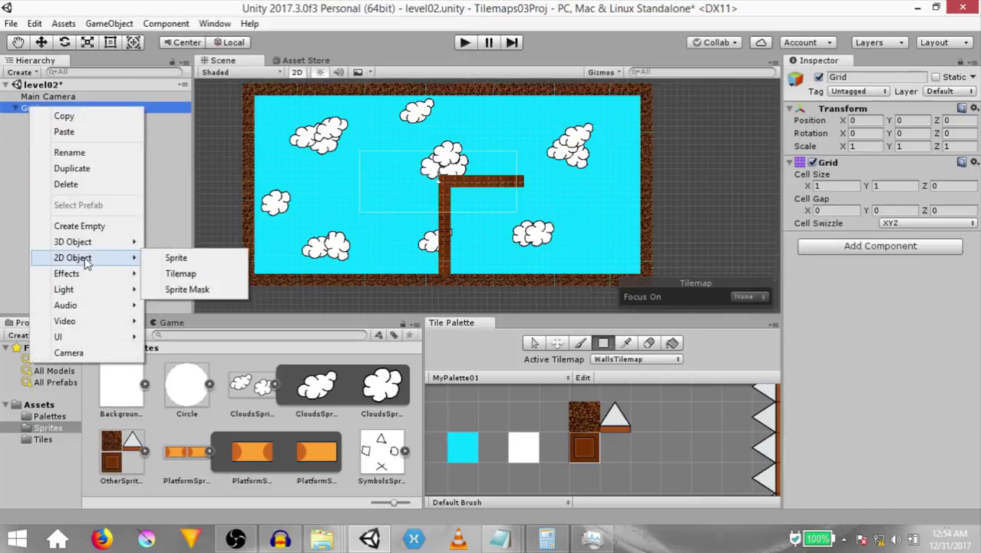
click(180, 273)
text(SpikeTilemap)
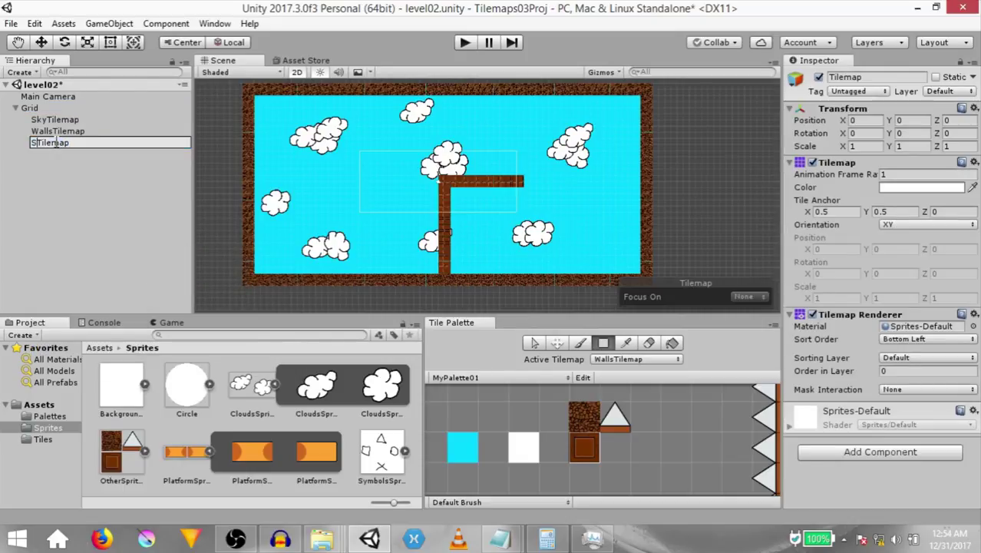
key(Return)
Step: Make SpikeTilemap the active tilemap and line the inner edges of the floor, ceiling and both side walls with spike tiles pointing inward
click(628, 359)
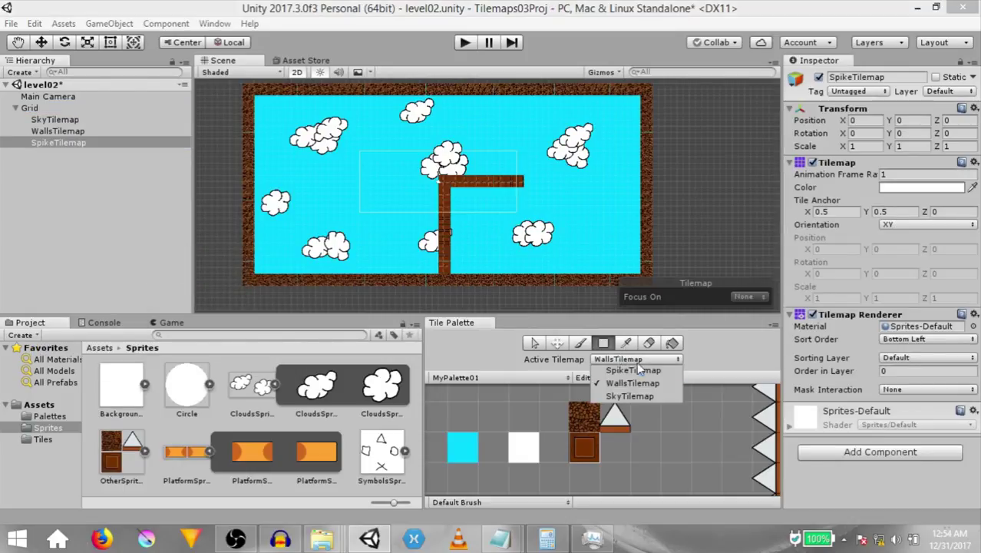
click(638, 371)
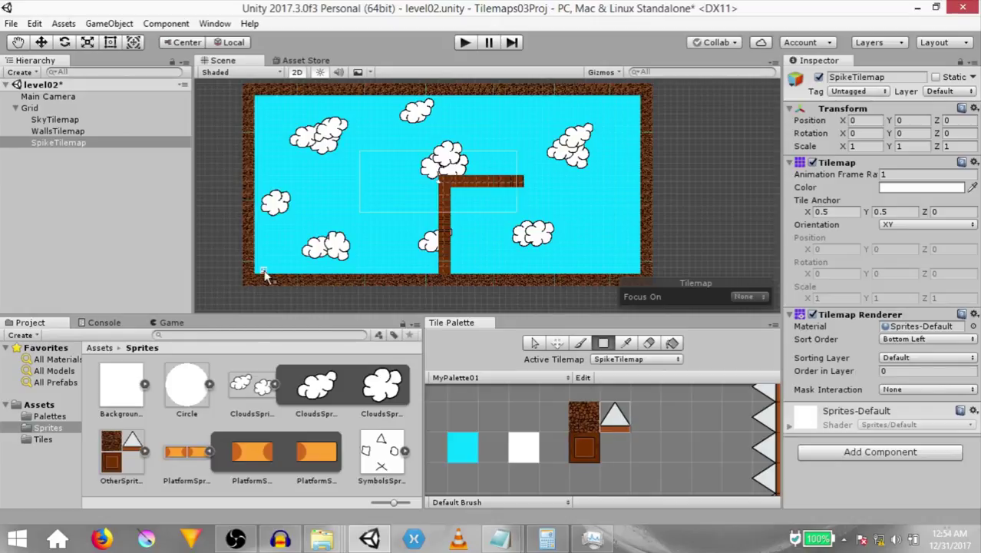
mouse_move(264, 277)
mouse_down()
mouse_move(643, 272)
mouse_move(636, 98)
mouse_move(269, 100)
mouse_move(261, 264)
mouse_up()
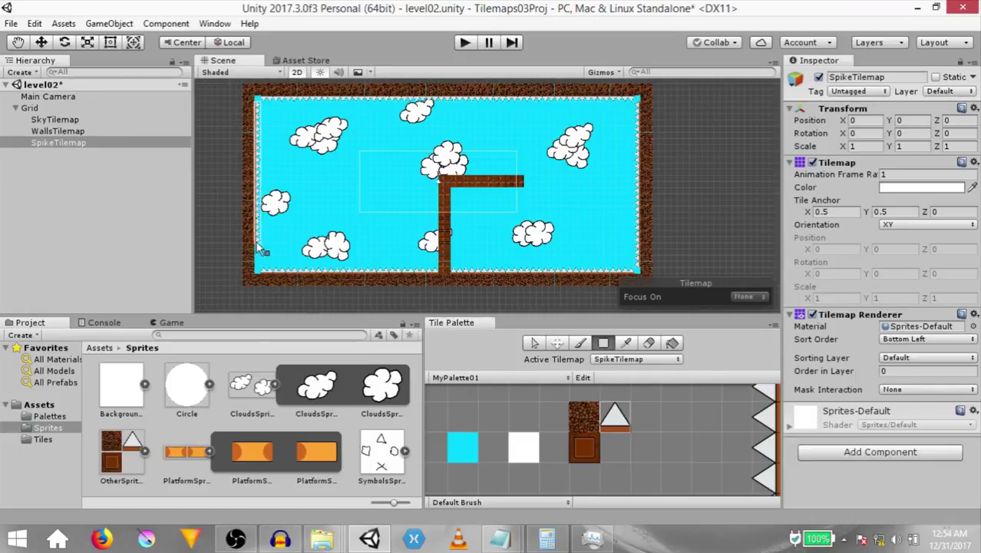
scroll(215, 154, up, 1)
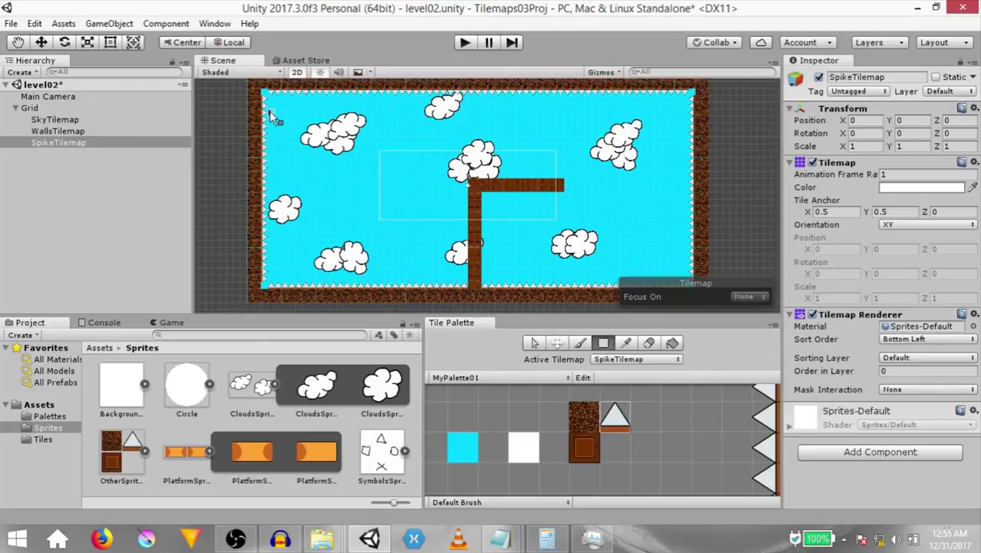
drag(264, 96, 258, 276)
scroll(452, 298, down, 2)
click(119, 143)
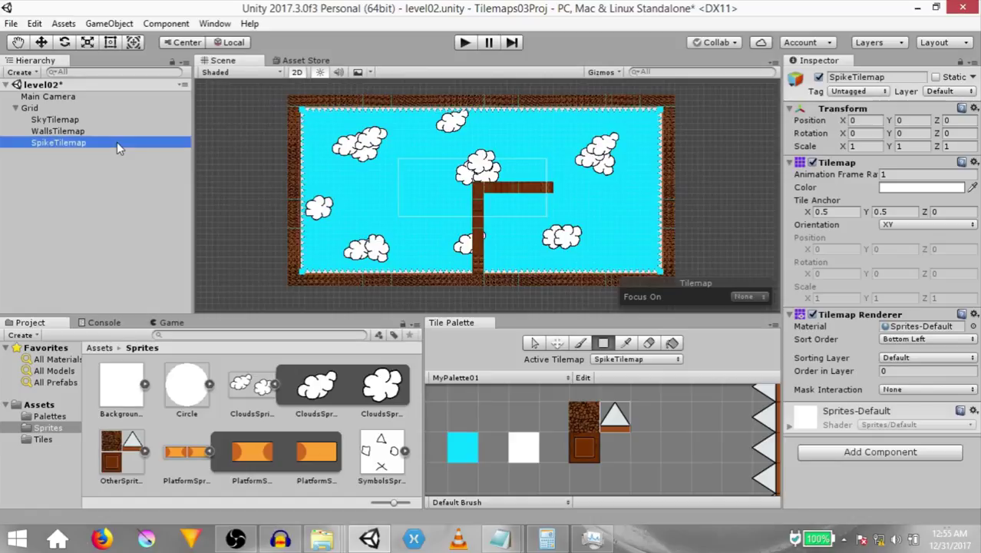
Step: Set SpikeTilemap's Order in Layer to 2
click(892, 370)
text(2)
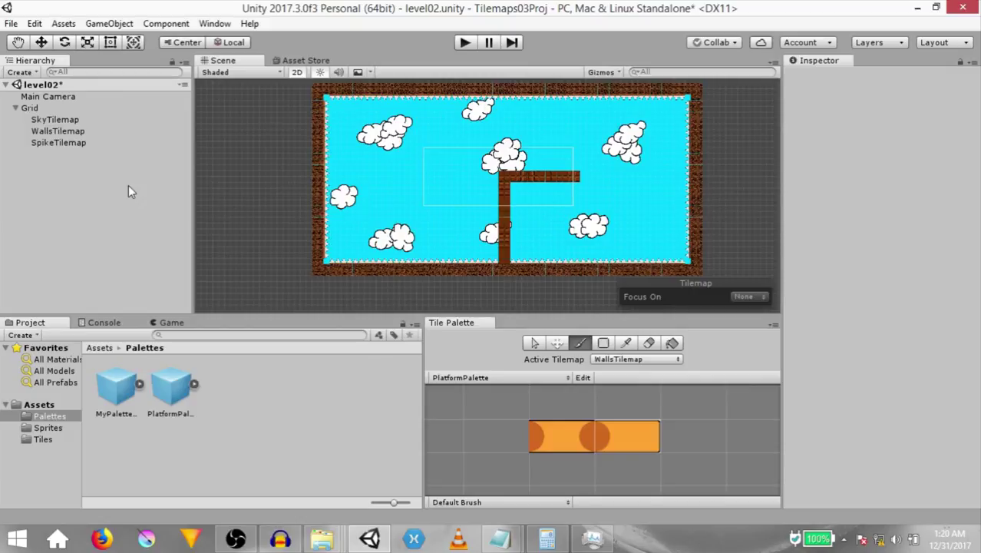
Step: Create another Tilemap with its own separate Grid parent and name it PlatformTilemap
right_click(36, 198)
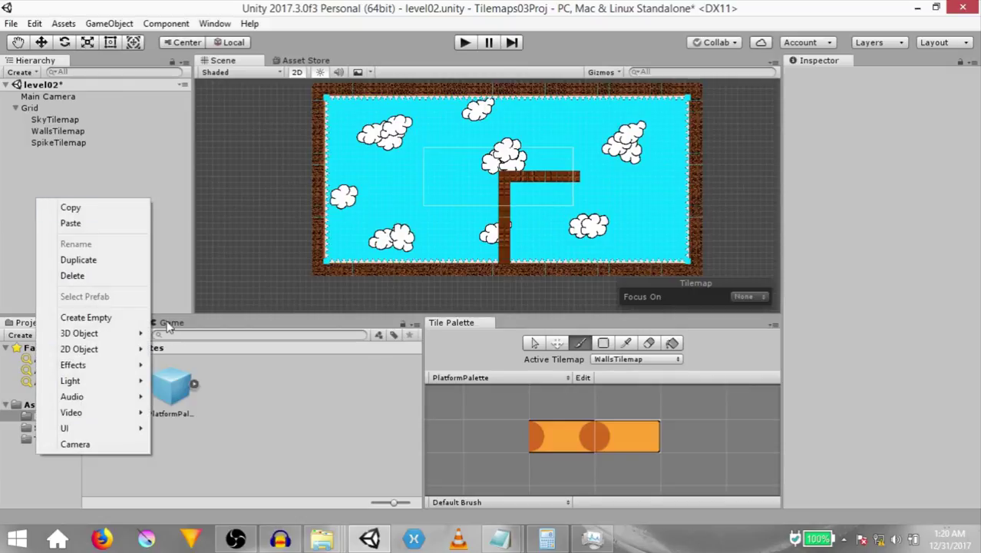
mouse_move(86, 351)
click(175, 364)
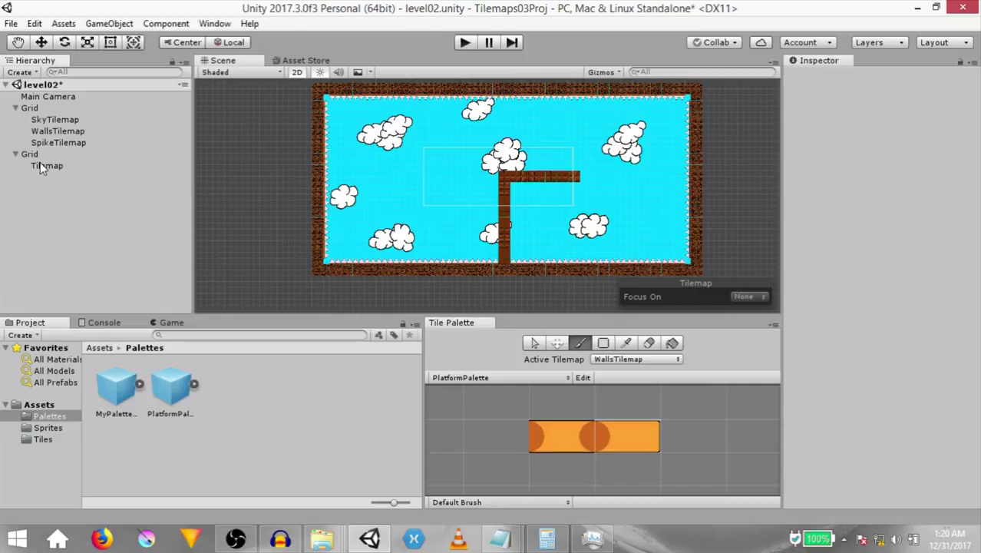
click(40, 164)
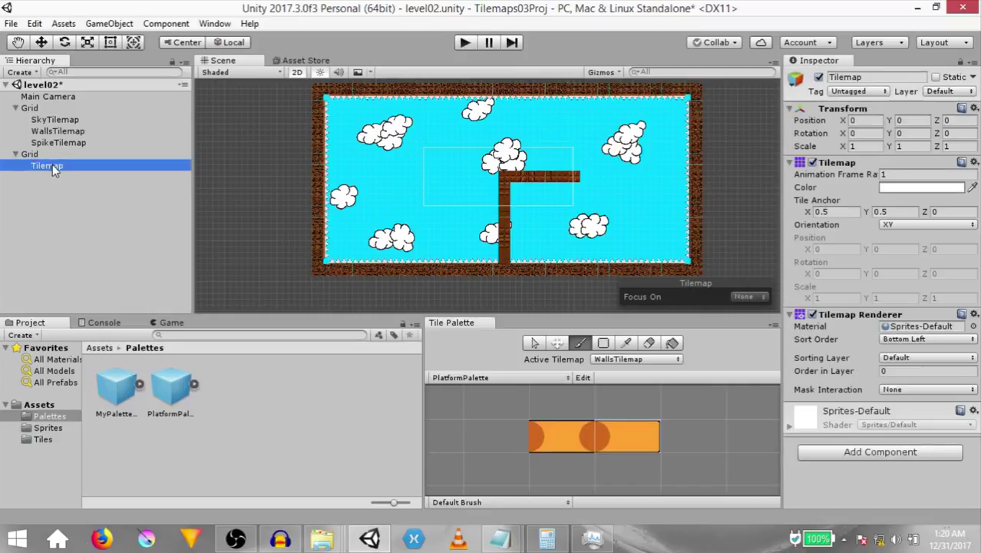
click(53, 165)
key(Left)
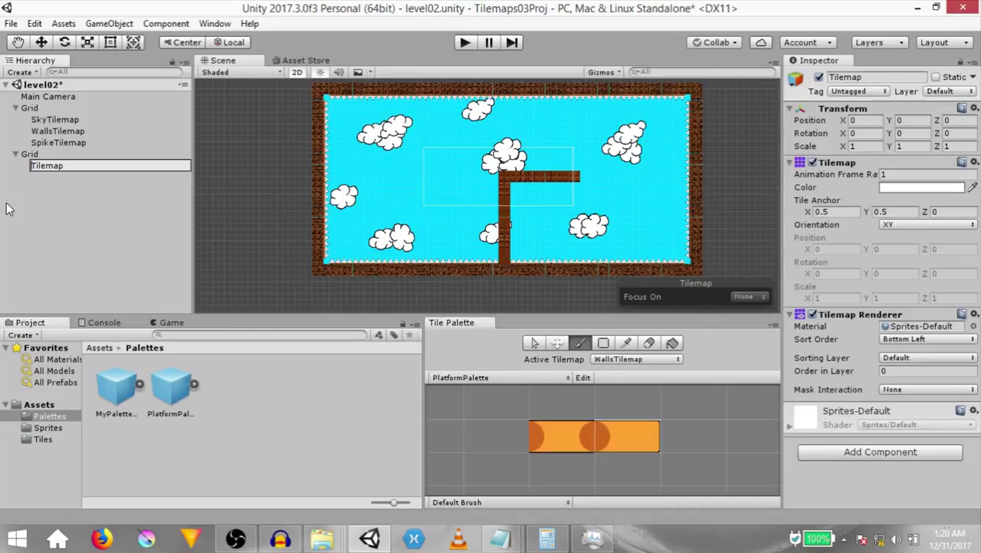
text(Platform)
click(30, 154)
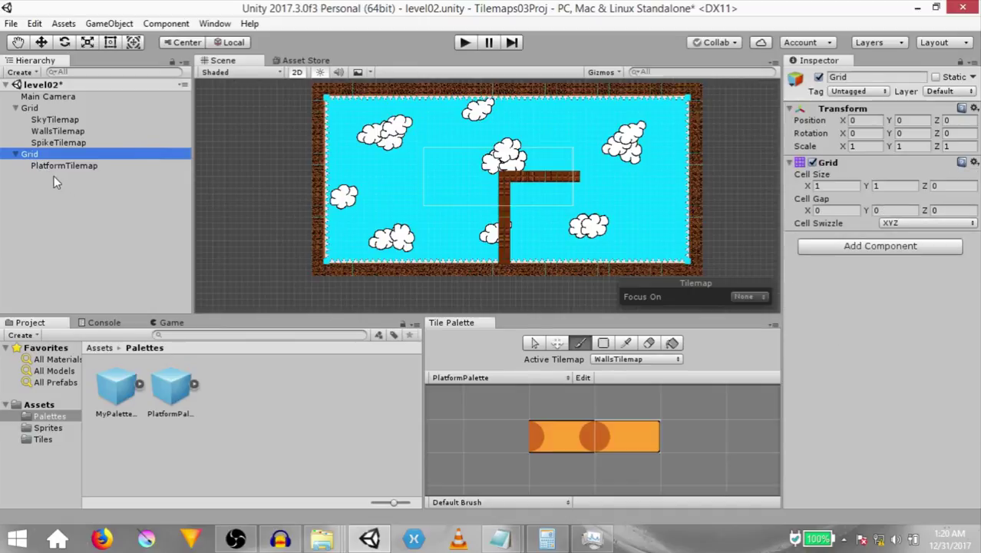
Step: Paint a block of left-end platform tiles beside the existing pair in PlatformPalette, and save the scene
click(179, 383)
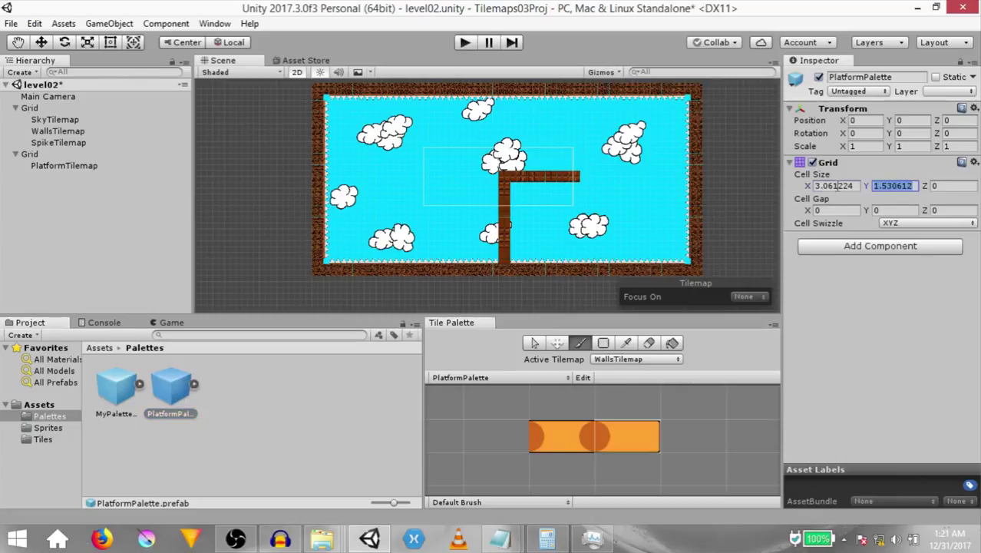
click(835, 186)
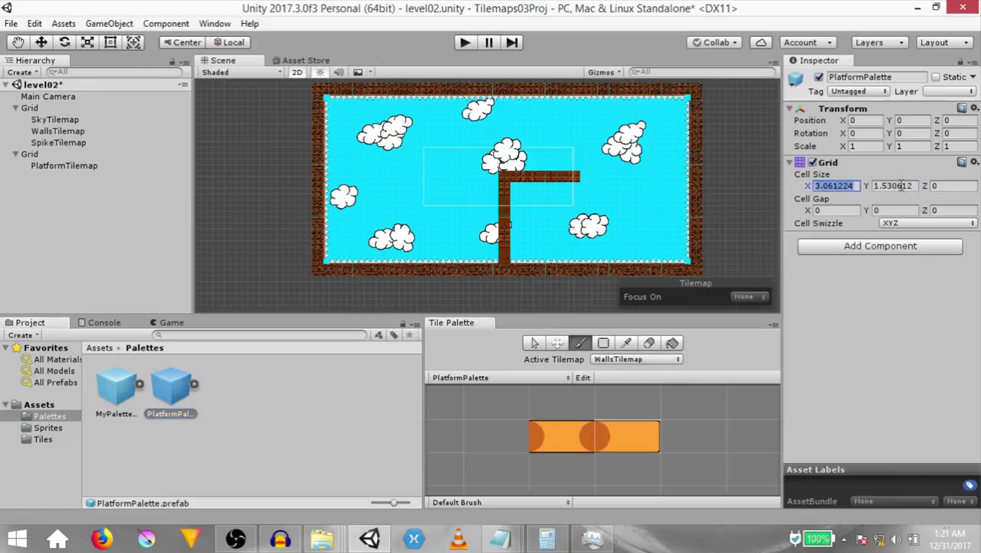
click(901, 186)
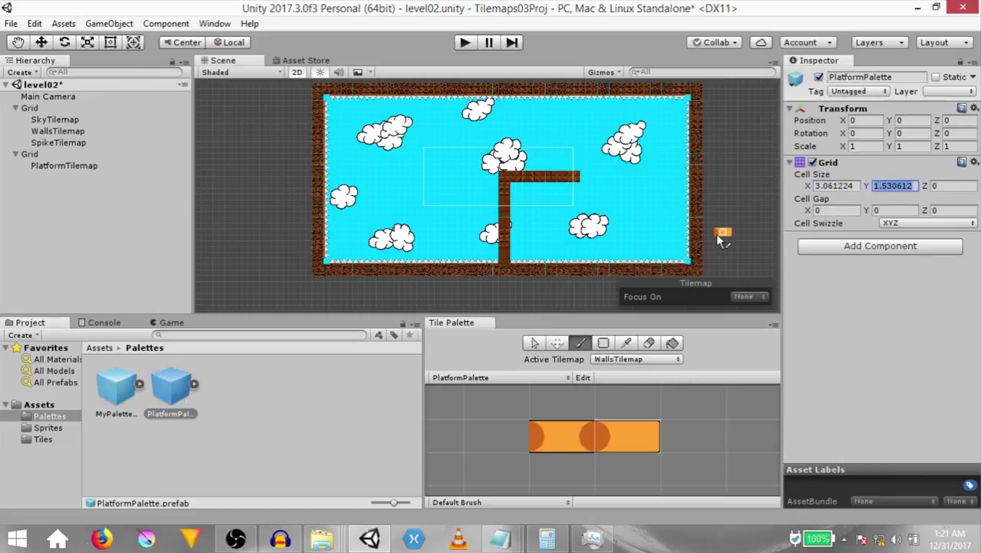
scroll(618, 433, down, 2)
scroll(618, 434, down, 2)
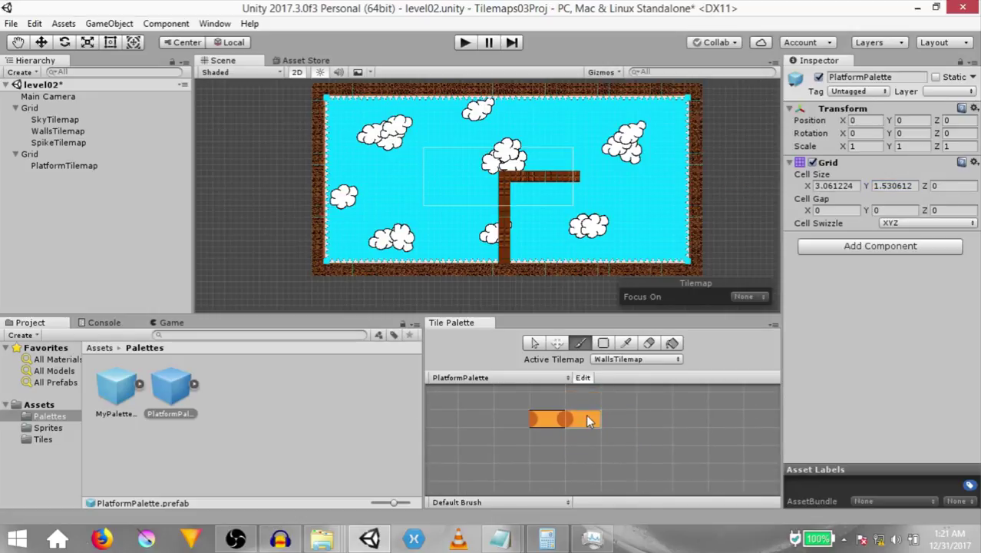
drag(717, 417, 710, 436)
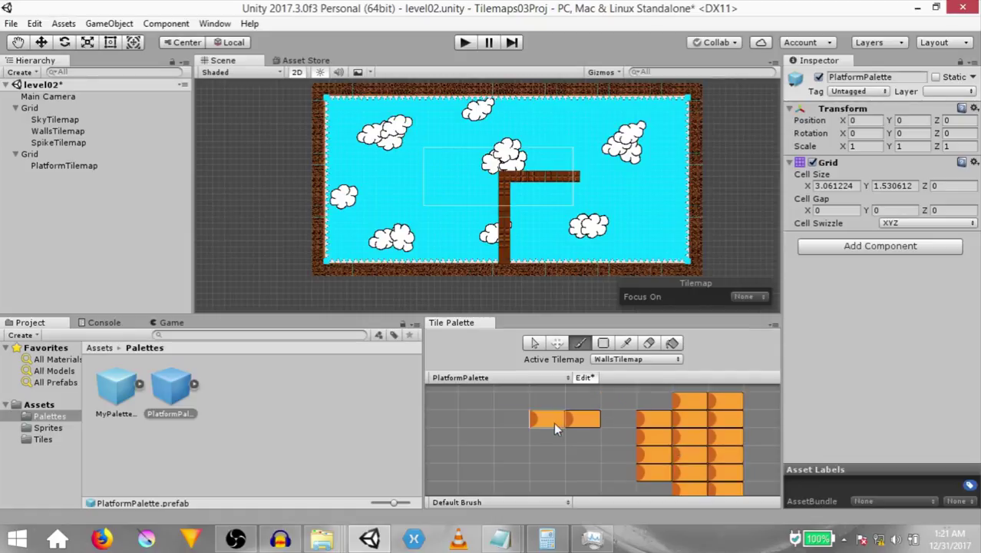
key(ctrl+s)
scroll(670, 424, down, 2)
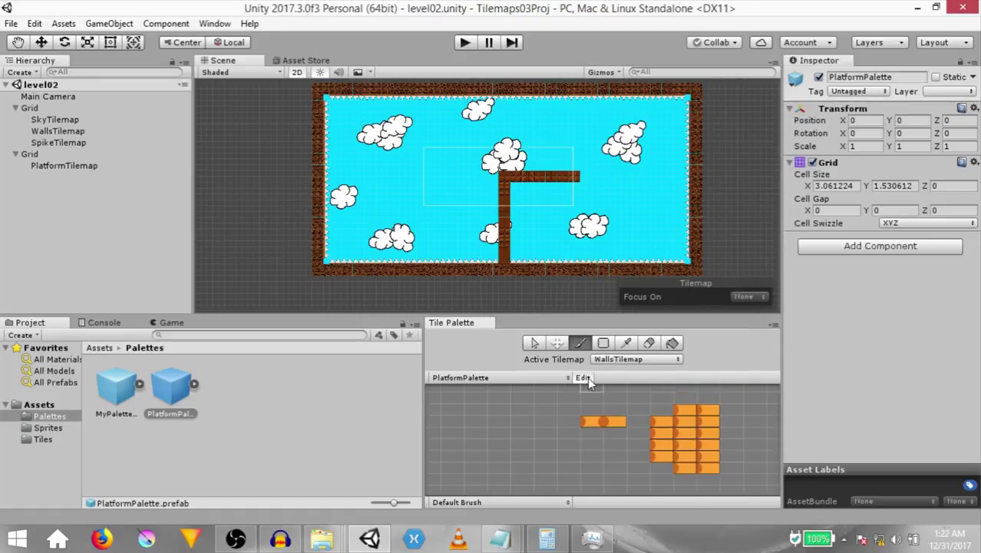
Step: Set the PlatformPalette prefab's Grid cell size to X 3 and Y 1.5
click(842, 186)
click(892, 184)
click(834, 186)
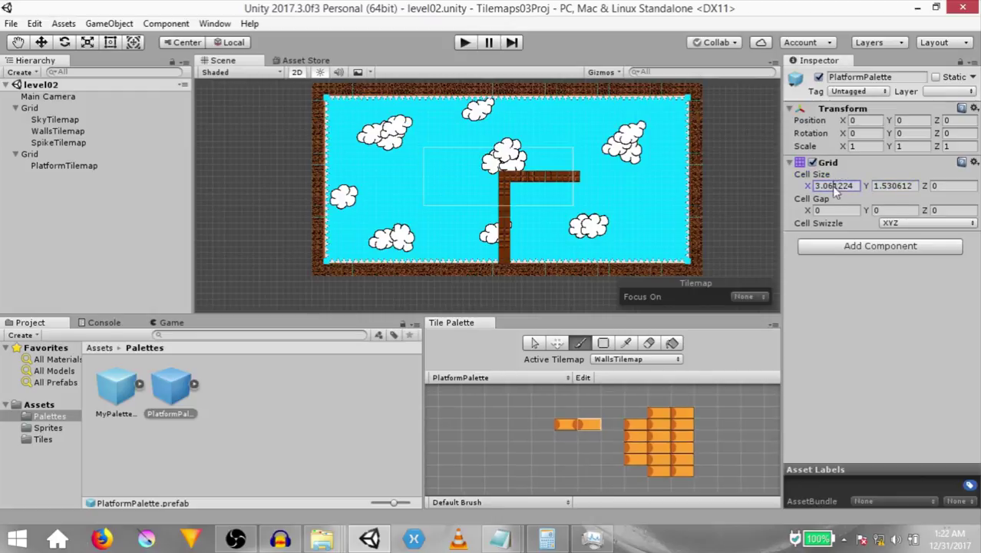
double_click(835, 192)
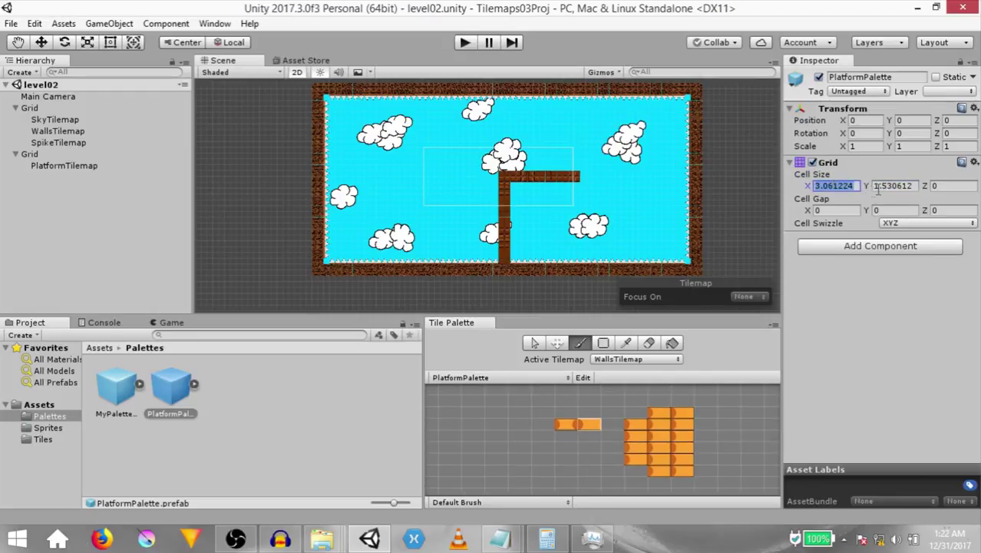
click(839, 189)
double_click(837, 190)
text(3)
key(Tab)
text(1)
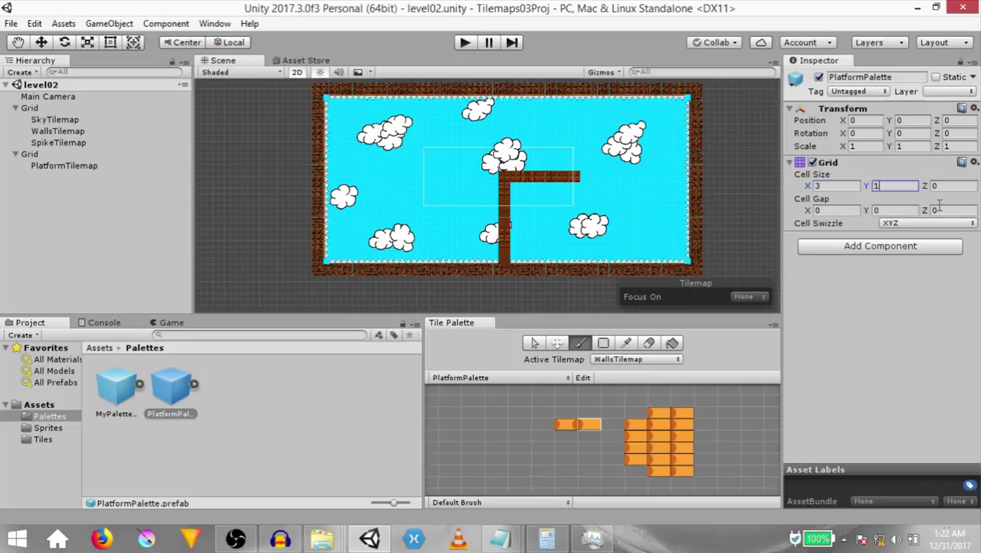
text(.5)
key(Return)
Step: Copy PlatformPalette's Grid component and paste its values onto the Grid that holds PlatformTilemap
right_click(818, 164)
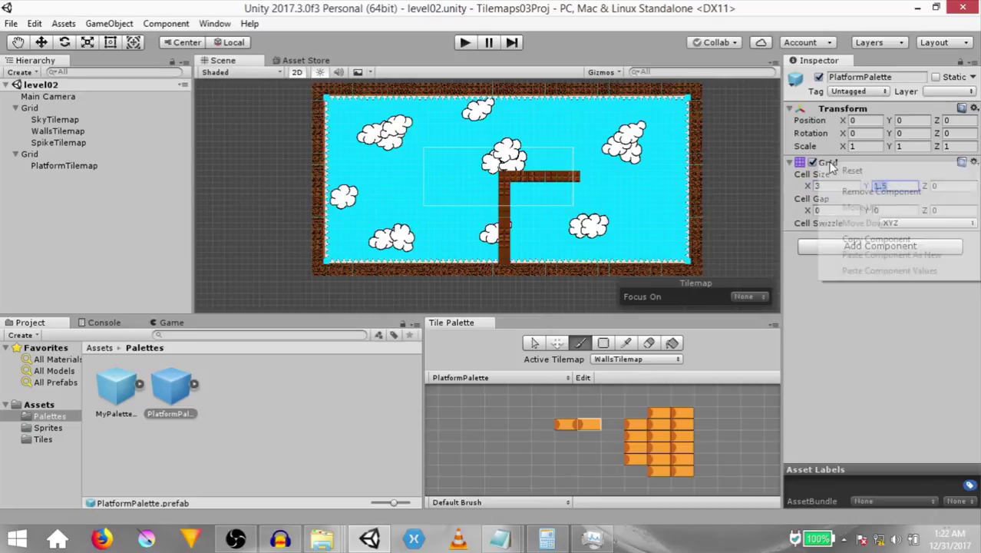
click(875, 239)
click(27, 207)
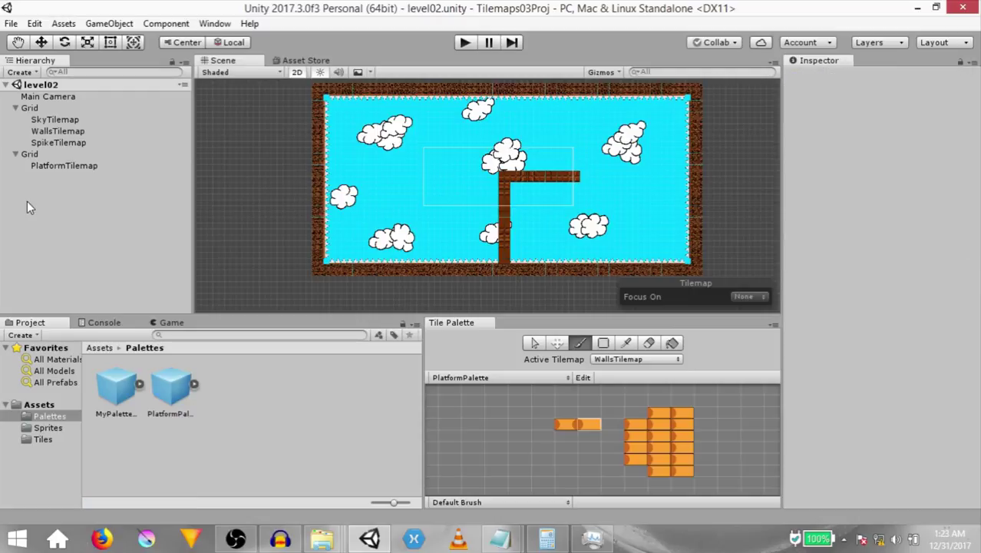
click(29, 155)
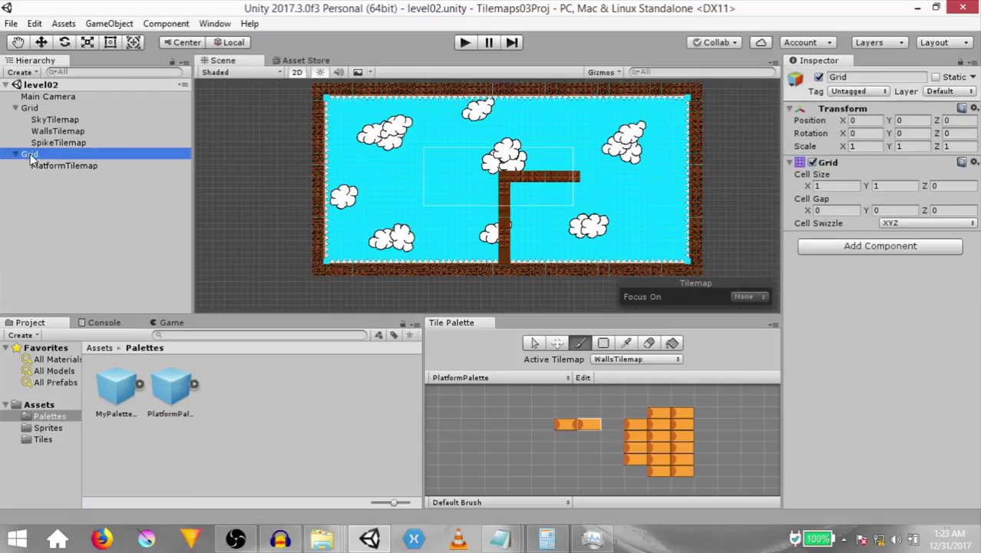
right_click(834, 164)
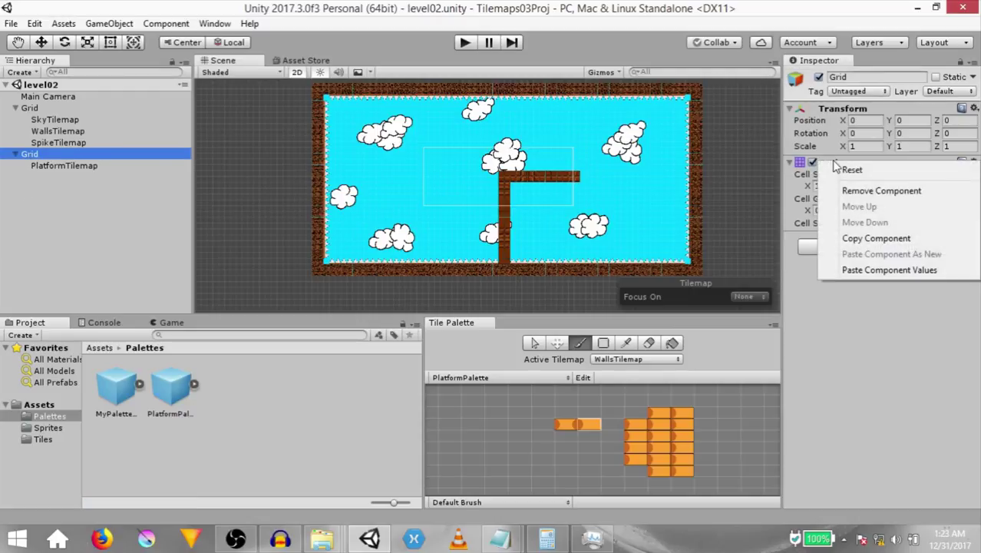
click(872, 271)
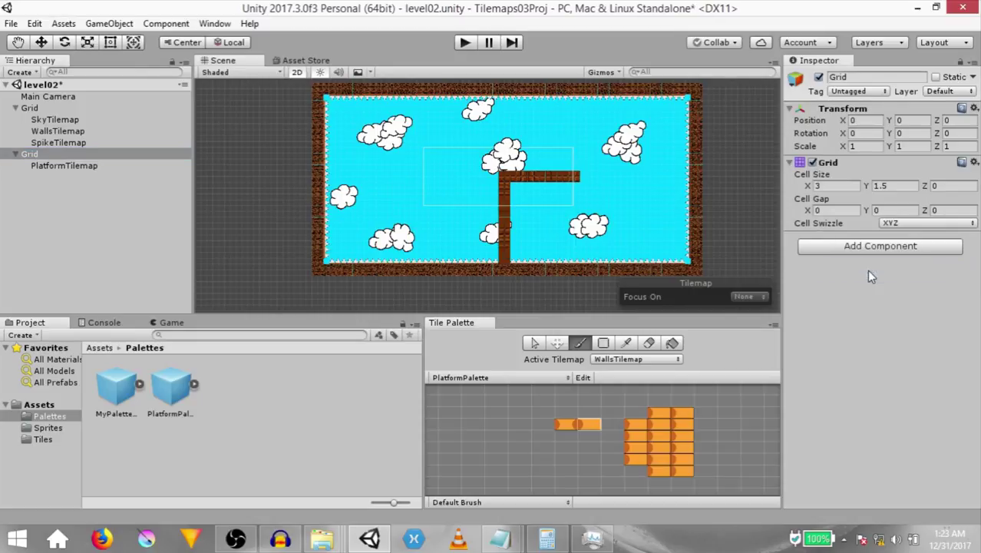
Step: Make PlatformTilemap the active tilemap and set the scene's tilemap focus to Tilemap
click(610, 359)
click(645, 370)
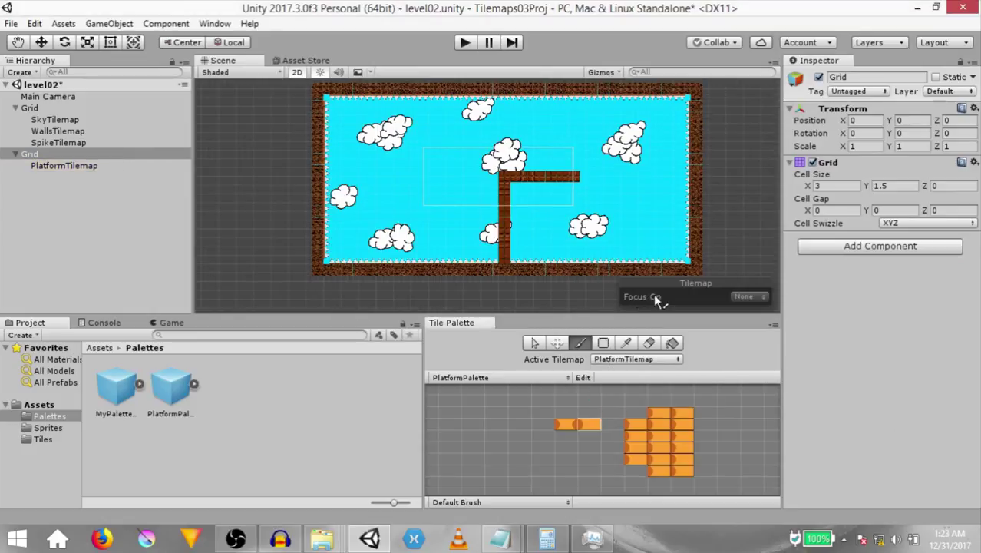
click(743, 296)
click(788, 329)
scroll(324, 212, up, 3)
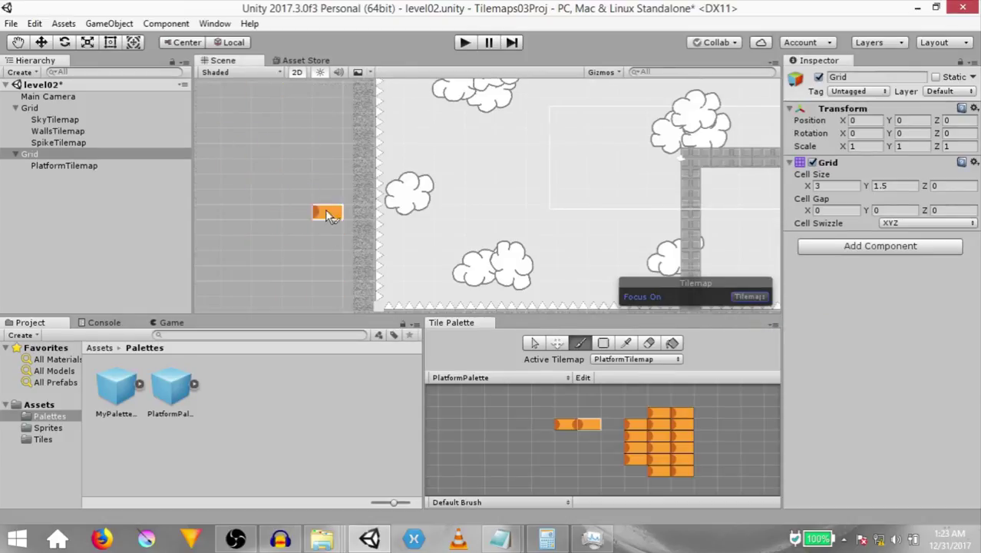
scroll(330, 207, down, 5)
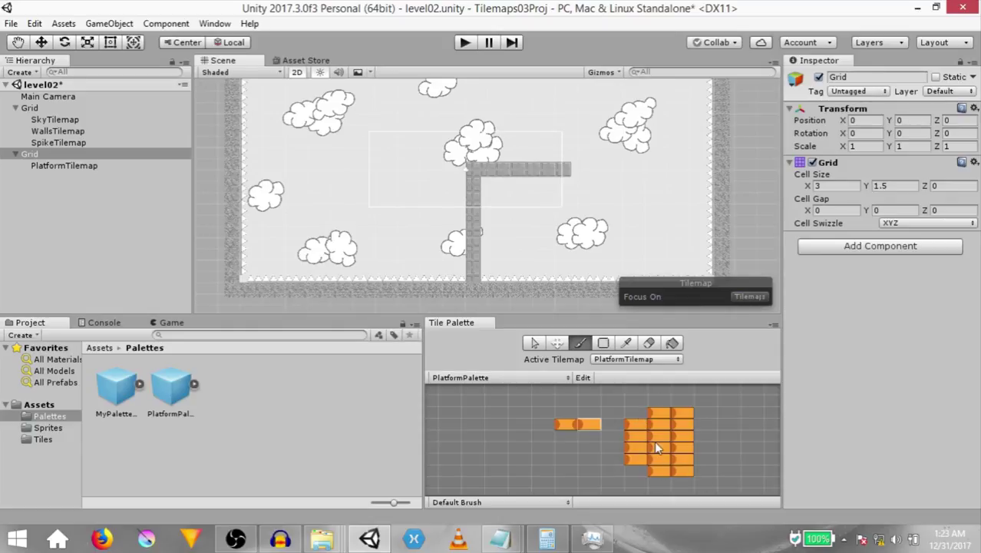
Step: Paint a four-tile orange platform above the lower-left cloud, combining the two platform end tiles
scroll(566, 425, up, 4)
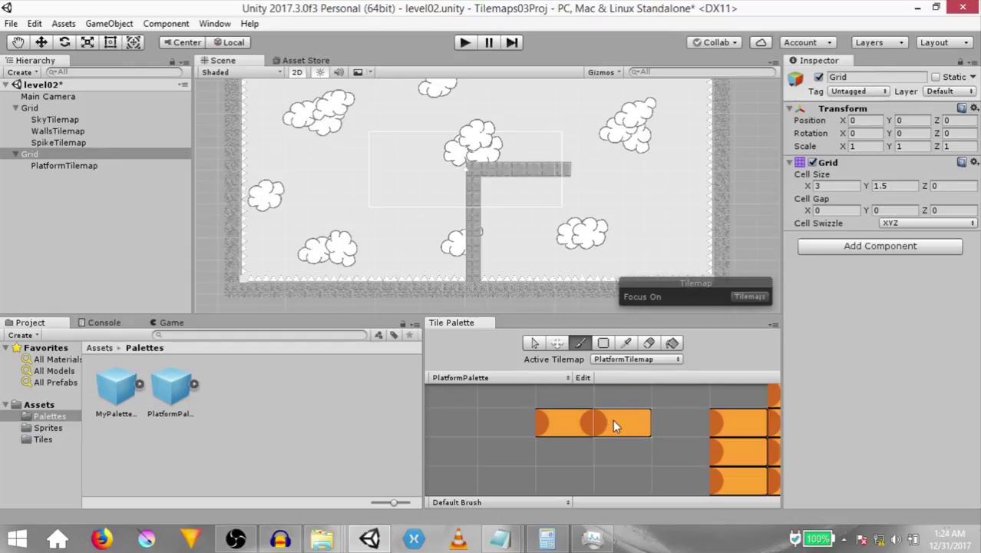
drag(613, 419, 567, 419)
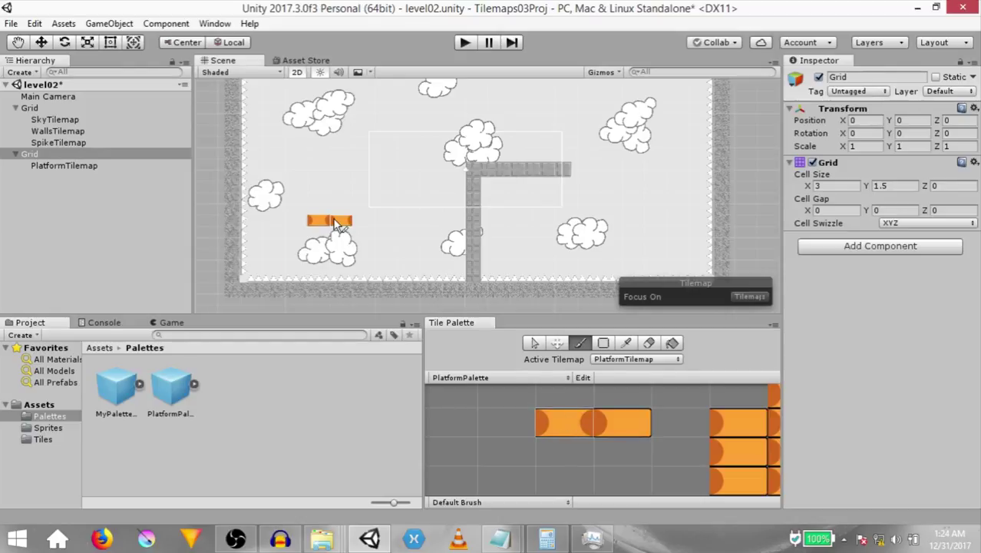
click(343, 224)
click(564, 422)
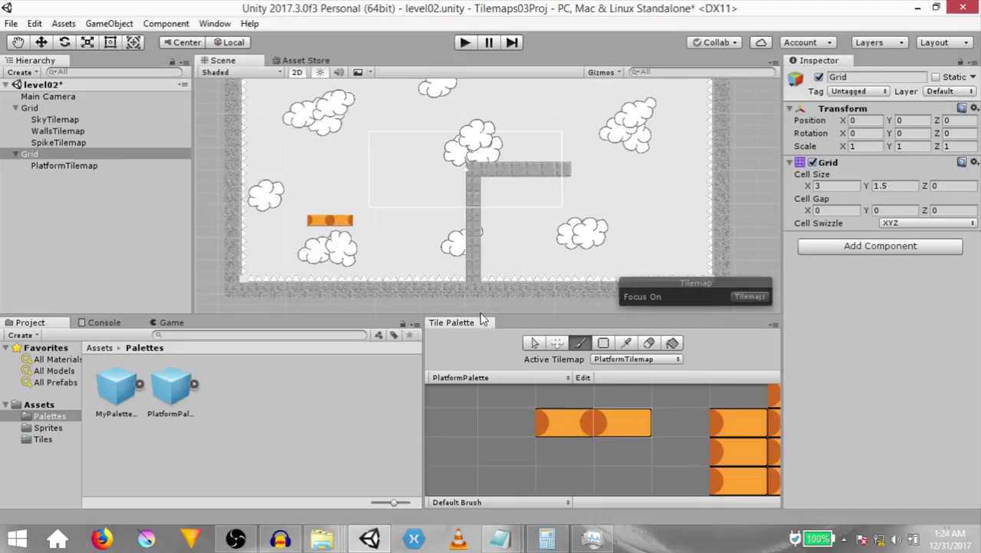
click(367, 221)
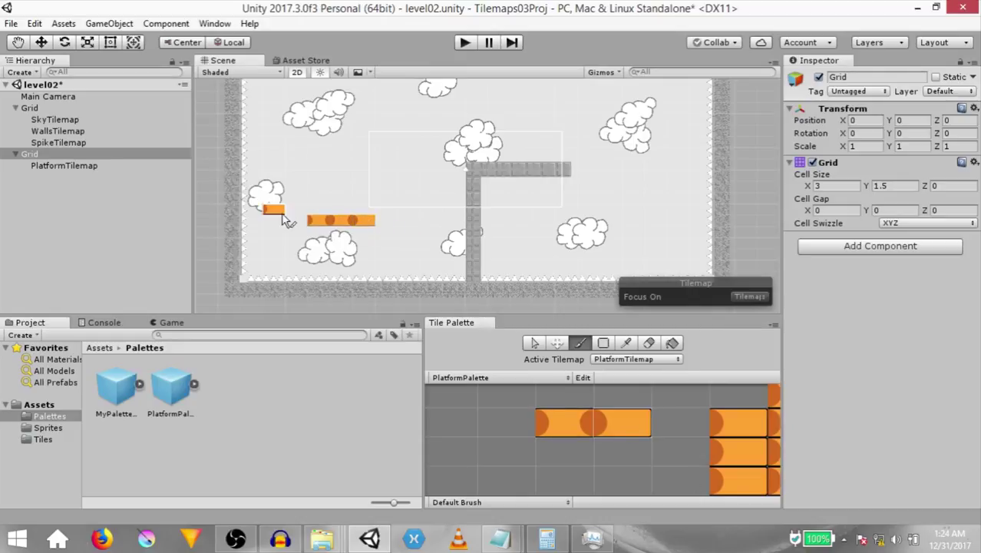
click(296, 223)
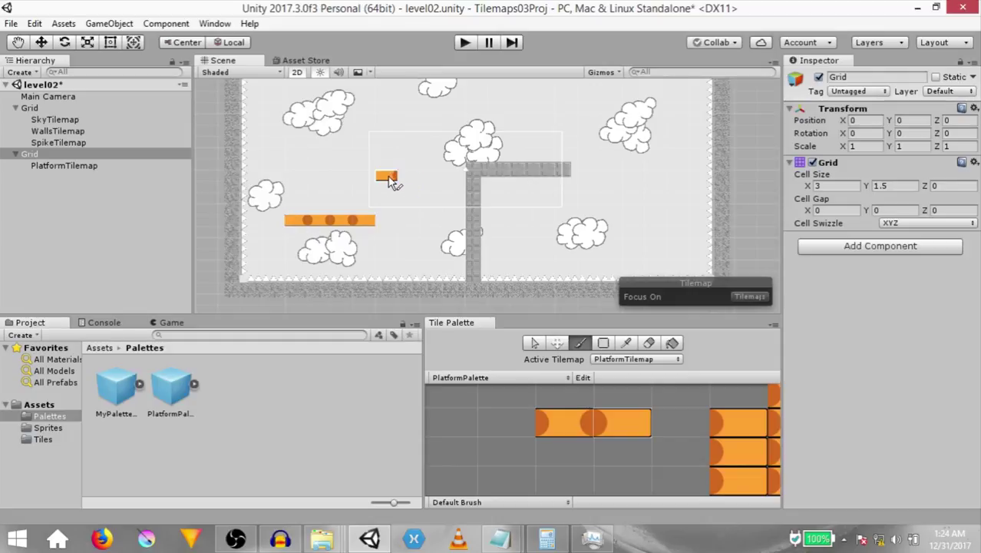
Step: Paint a three-tile platform left of the inner wall and three more three-tile platforms in the area right of the wall
click(565, 422)
click(410, 187)
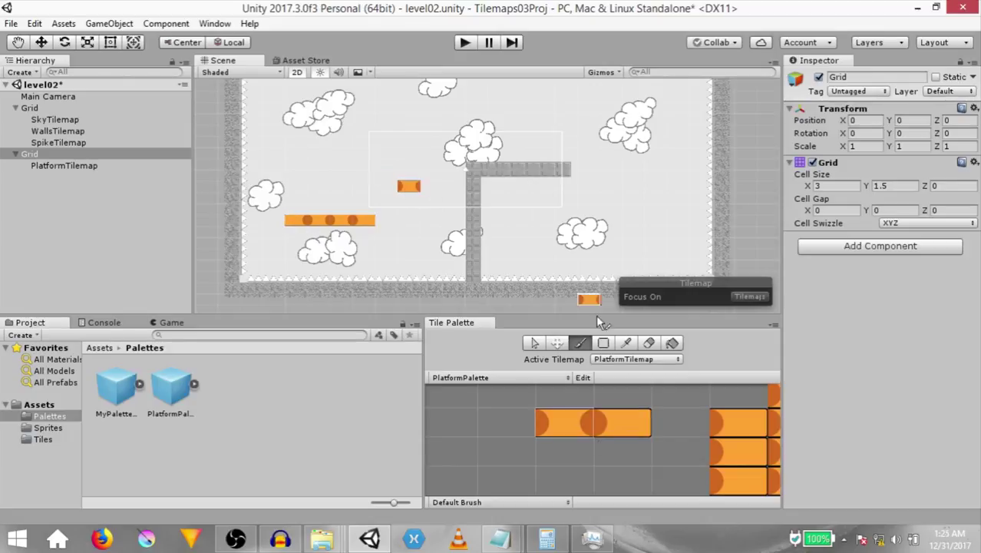
click(621, 422)
click(432, 186)
click(384, 186)
scroll(382, 186, up, 1)
scroll(532, 175, down, 2)
ctrl+drag(347, 210, 393, 209)
drag(614, 246, 503, 253)
scroll(675, 165, down, 1)
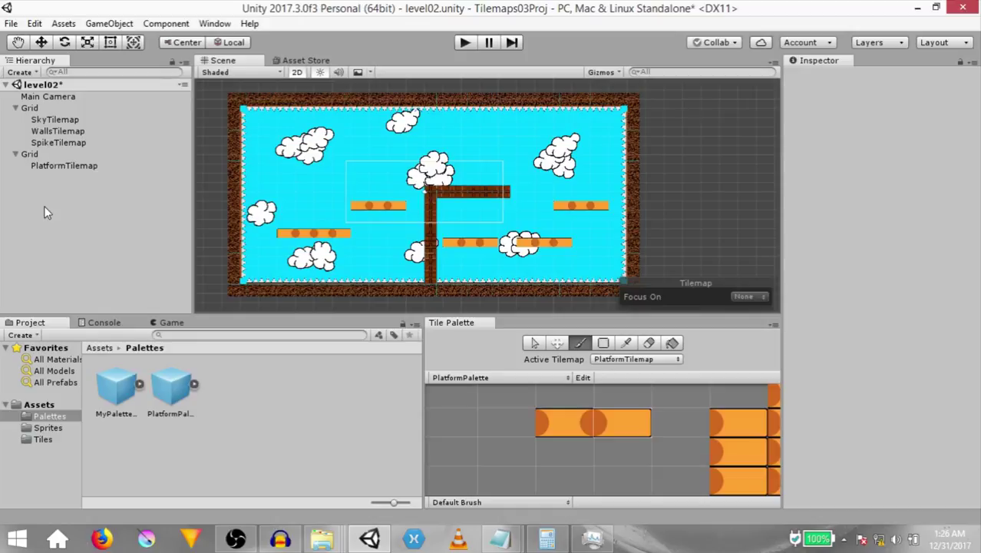
Step: Add a Tilemap Collider 2D component to WallsTilemap, SpikeTilemap and PlatformTilemap together
click(51, 130)
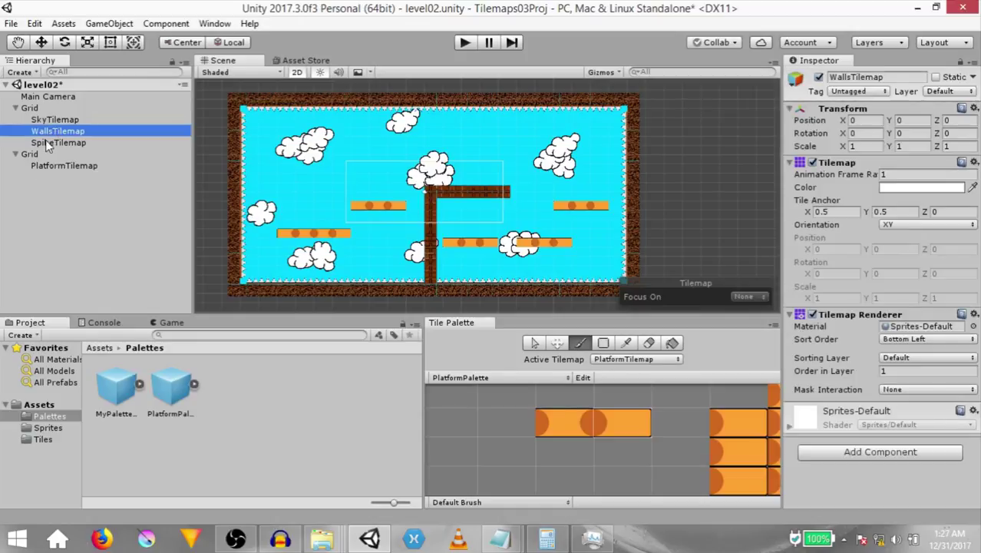
ctrl+click(51, 142)
ctrl+click(50, 166)
key(ctrl+shift+a)
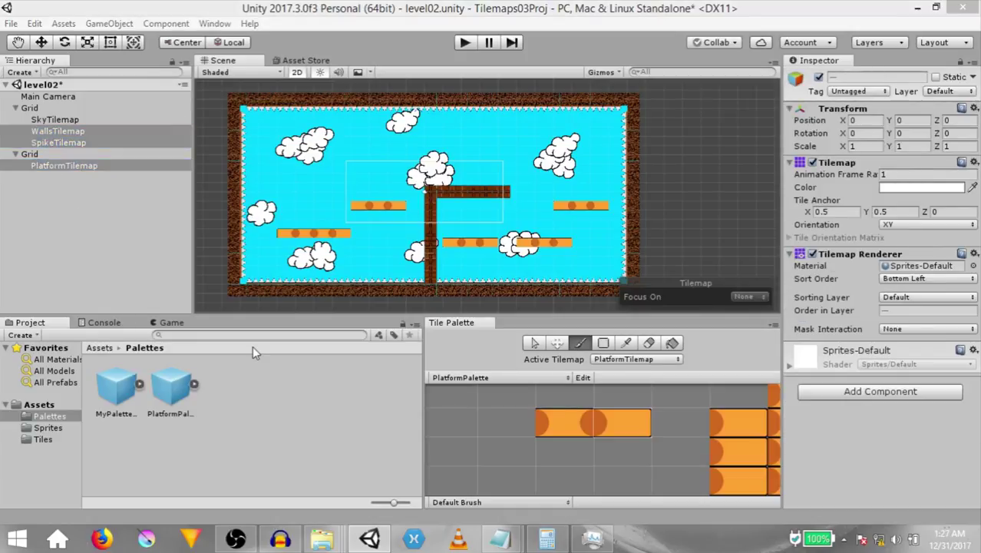
text(tile)
key(Down)
key(Return)
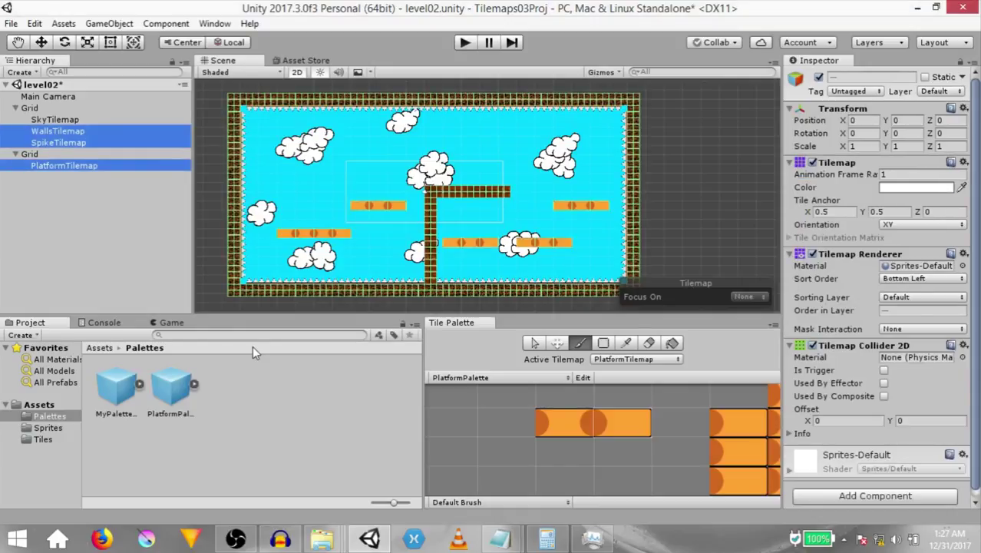
scroll(353, 158, up, 1)
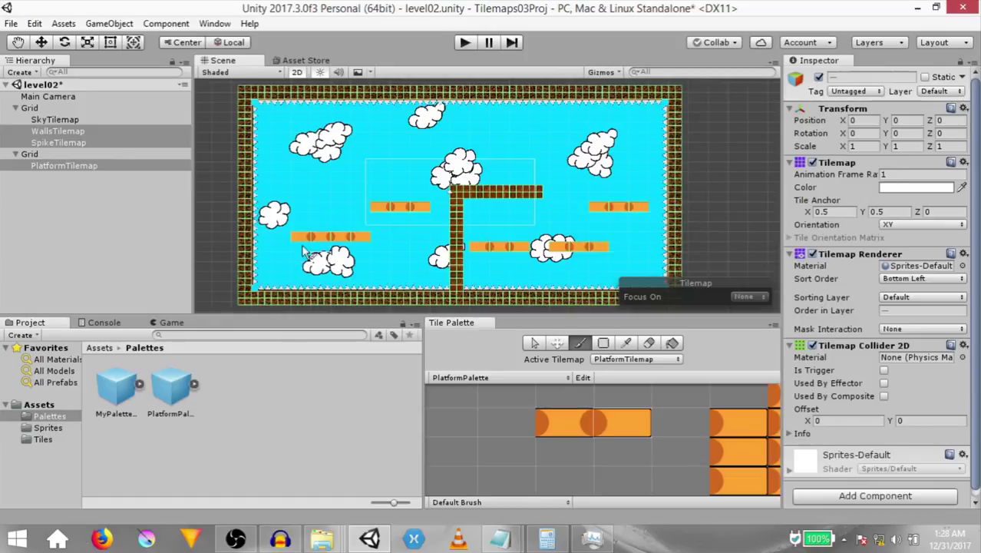
Step: Set the spike tile's Collider Type to Sprite and check the collider outlines of SpikeTilemap in the scene
click(53, 141)
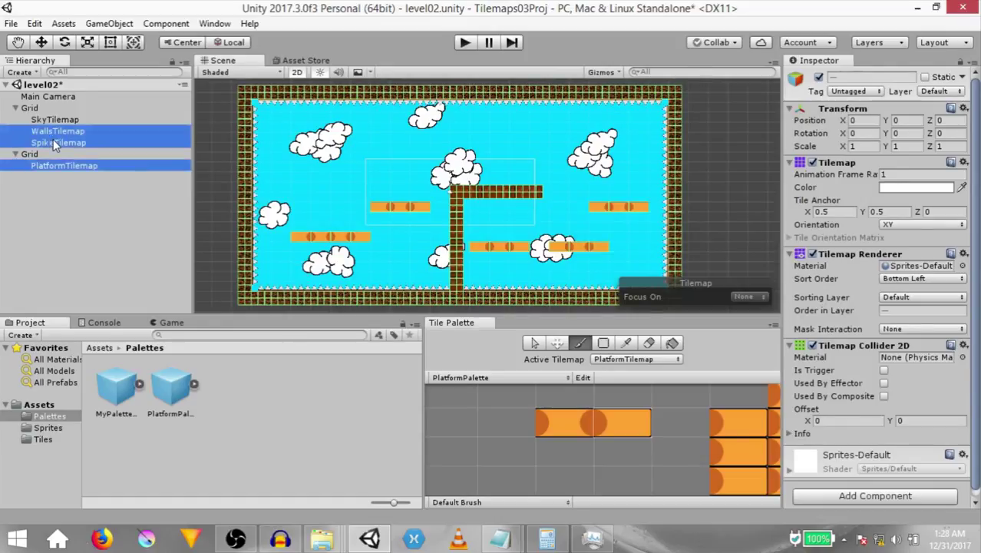
scroll(408, 212, up, 5)
scroll(315, 245, up, 6)
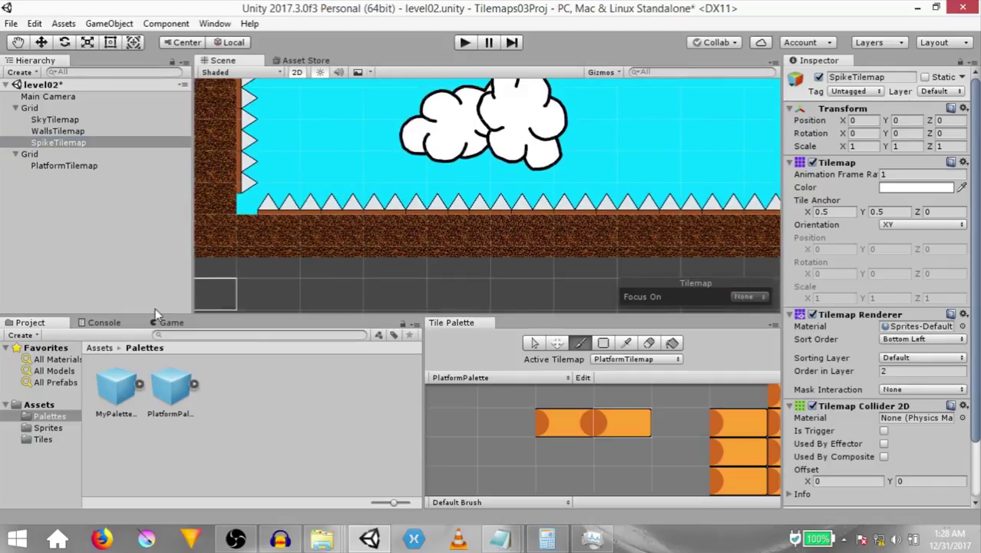
click(39, 404)
double_click(227, 385)
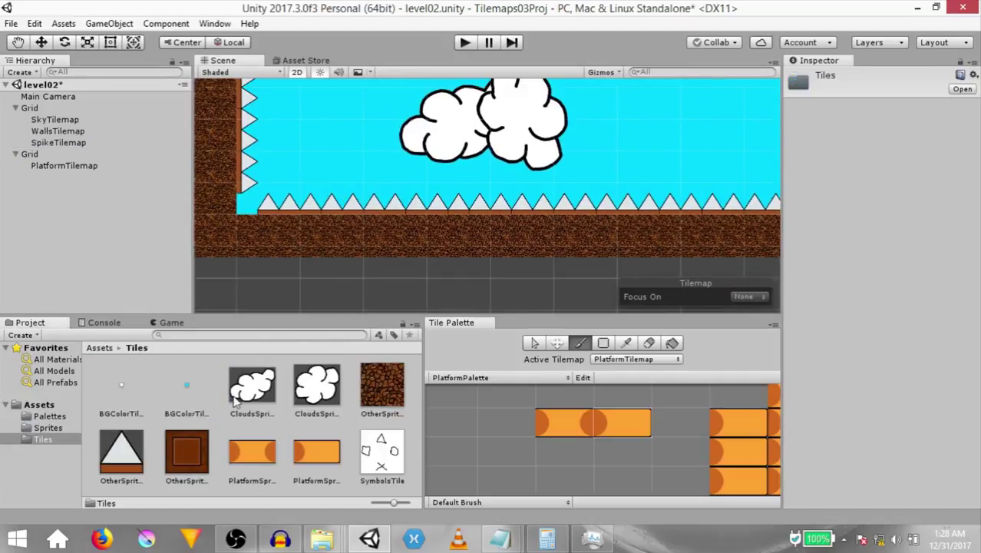
click(219, 415)
click(122, 451)
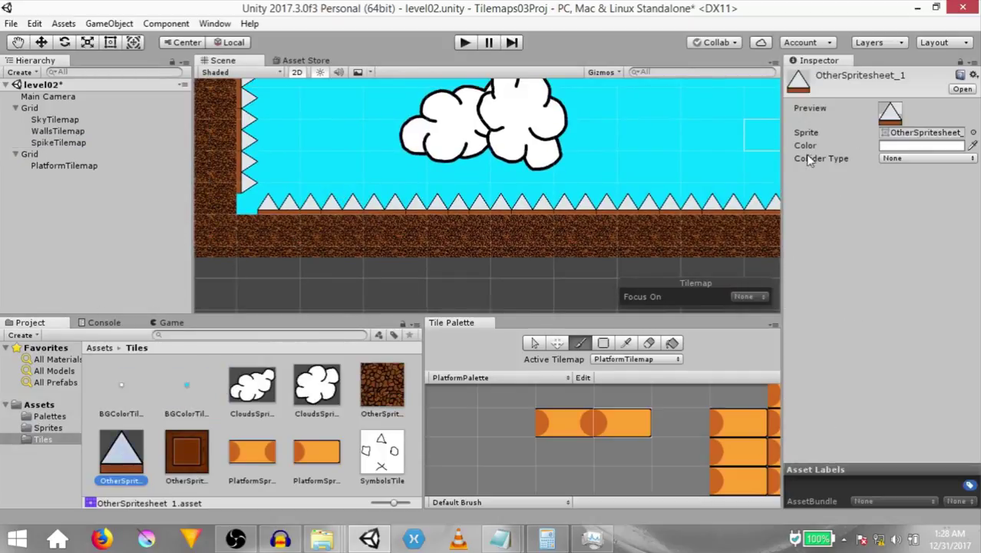
click(905, 159)
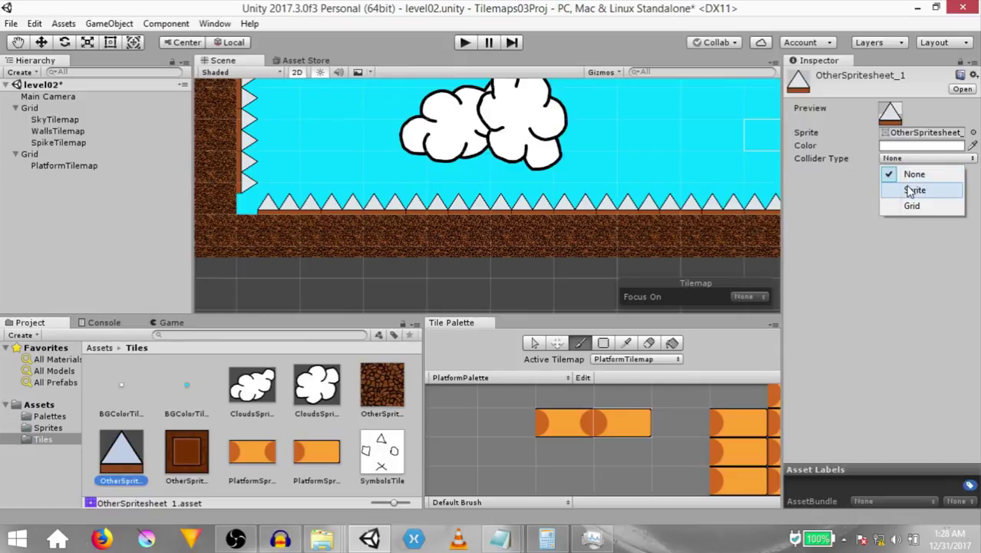
click(909, 191)
scroll(319, 218, down, 3)
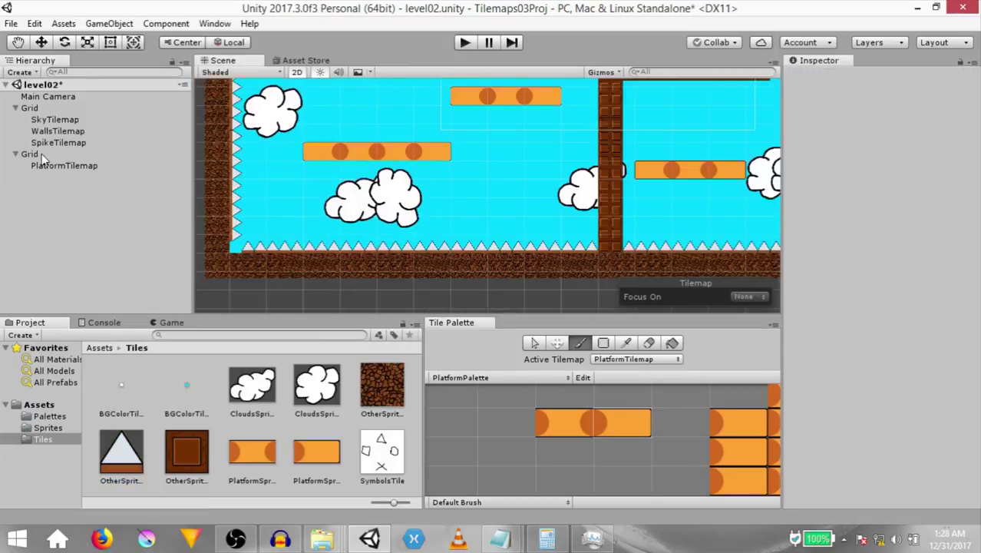
click(59, 142)
scroll(324, 208, up, 2)
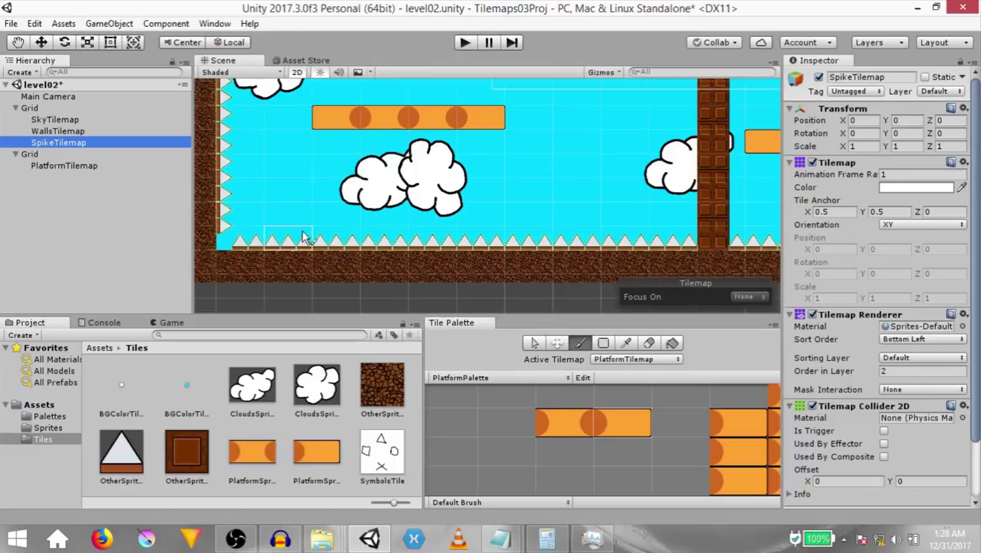
scroll(307, 246, down, 3)
Step: Create an empty game object at the root of the scene and name it Finish
click(60, 201)
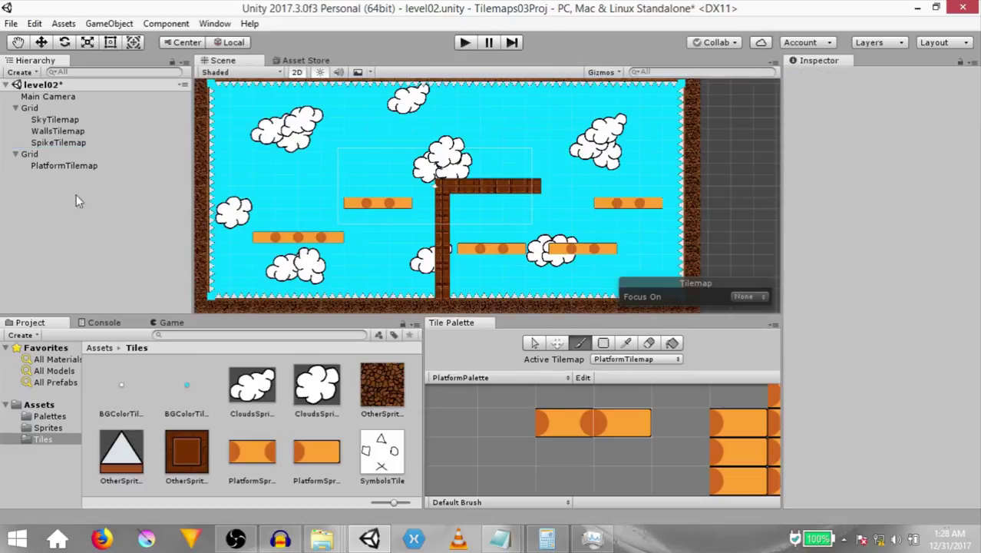
right_click(30, 196)
click(96, 316)
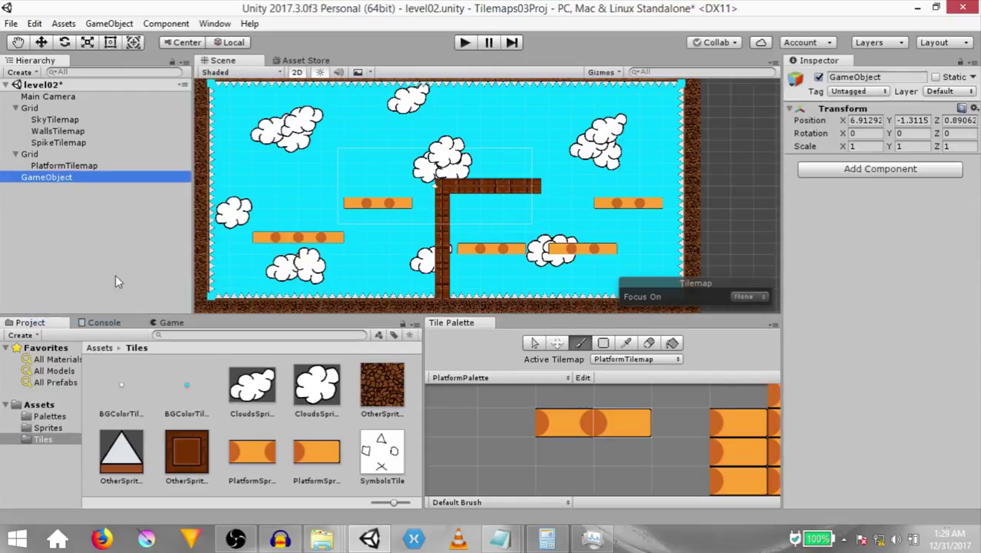
click(68, 178)
text(Fin)
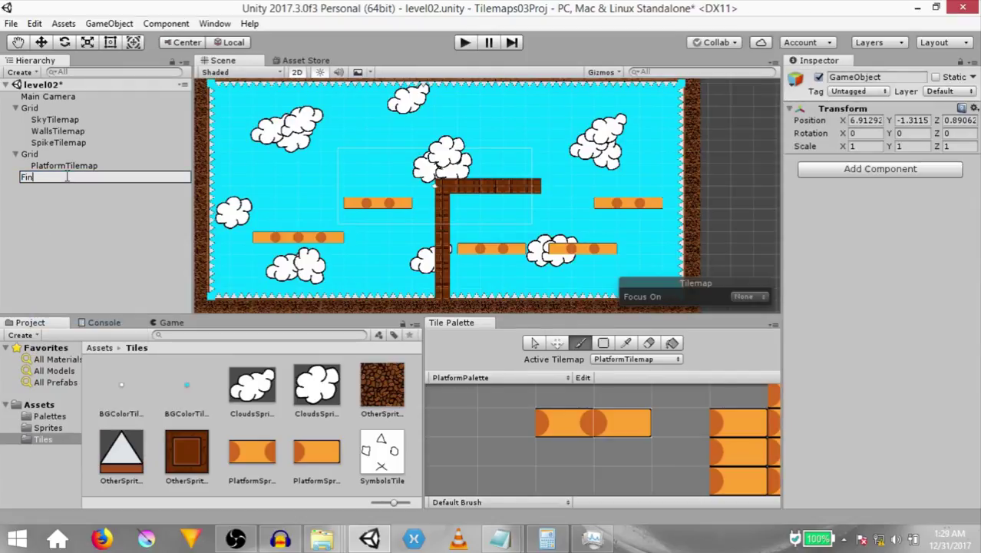
text(ish)
key(Return)
Step: Add a Box Collider 2D component to the Finish object
key(ctrl+shift+a)
text(box)
key(Down)
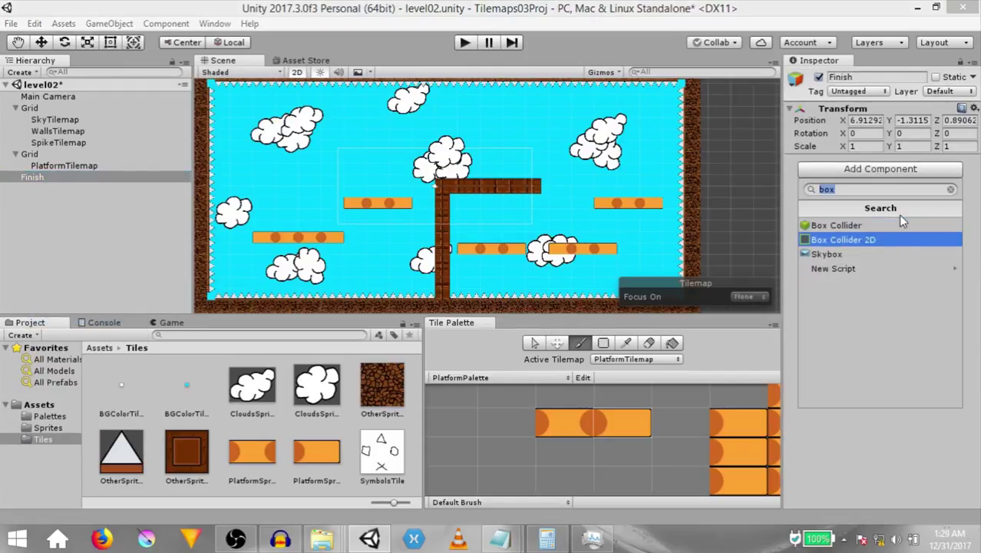
key(Return)
Step: Scale Finish uniformly to about 4.78 and place it beneath the inner wall's overhang, at about X 4.72, Y -4.65
drag(499, 187, 761, 186)
middle_drag(724, 199, 649, 190)
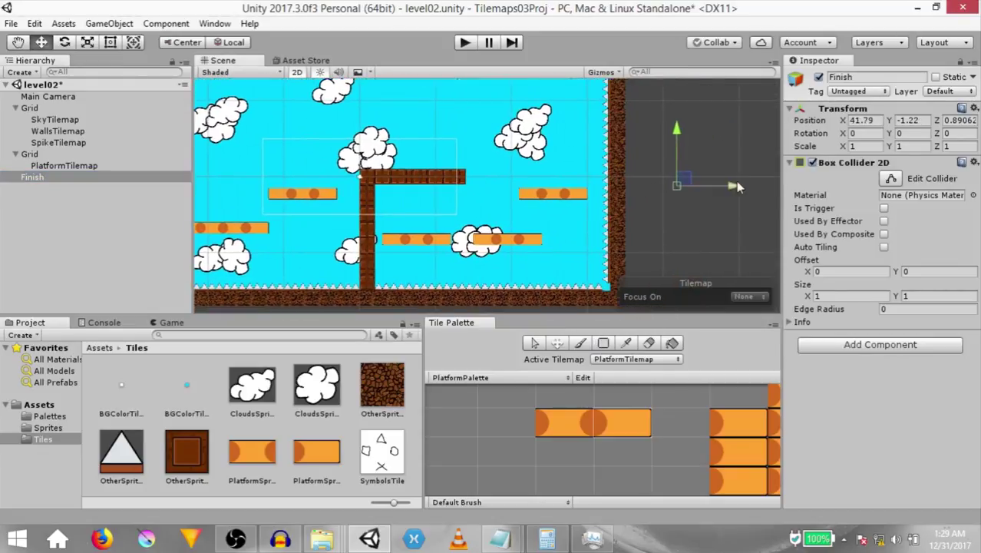
key(r)
drag(692, 181, 405, 206)
key(w)
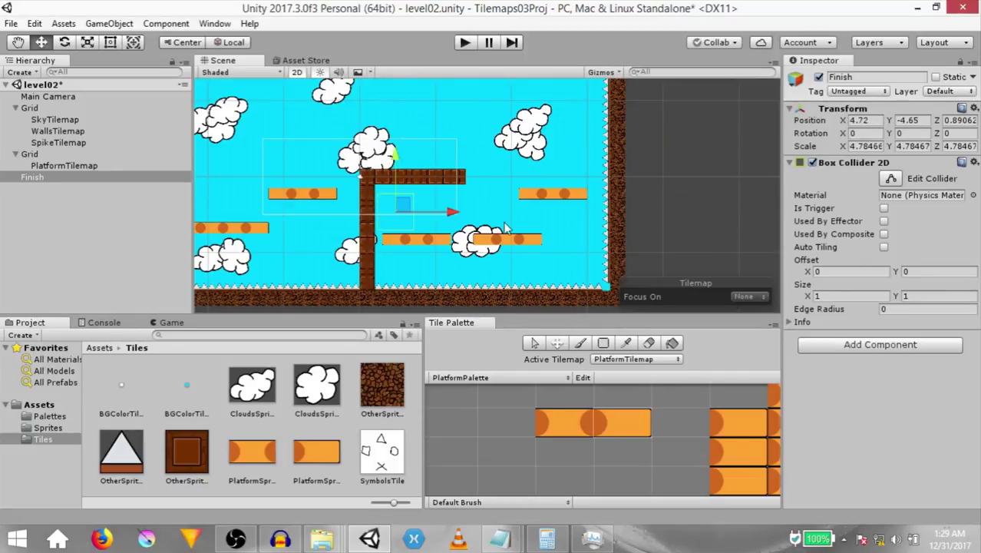
Step: Make the Finish object's box collider a trigger and assign the object the Finish tag
click(883, 208)
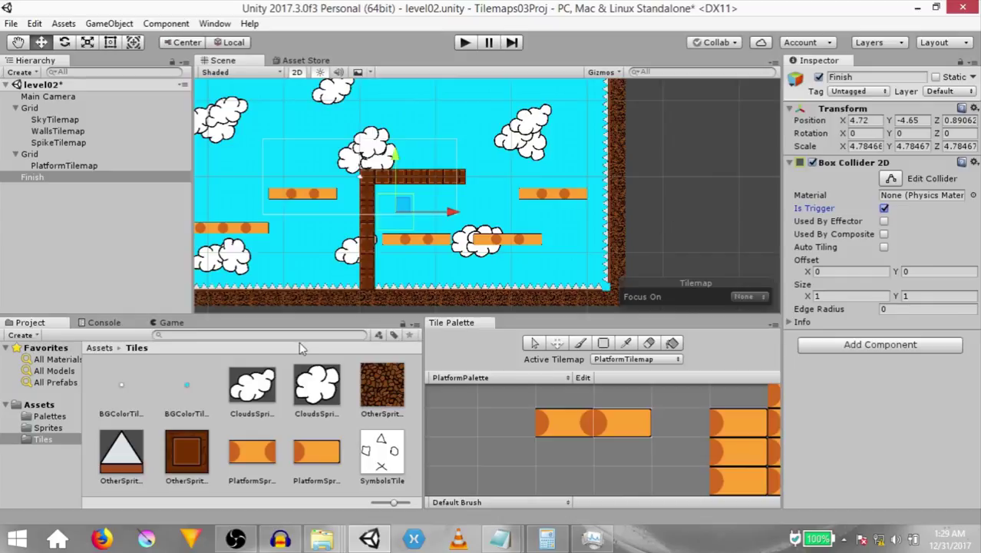
click(854, 90)
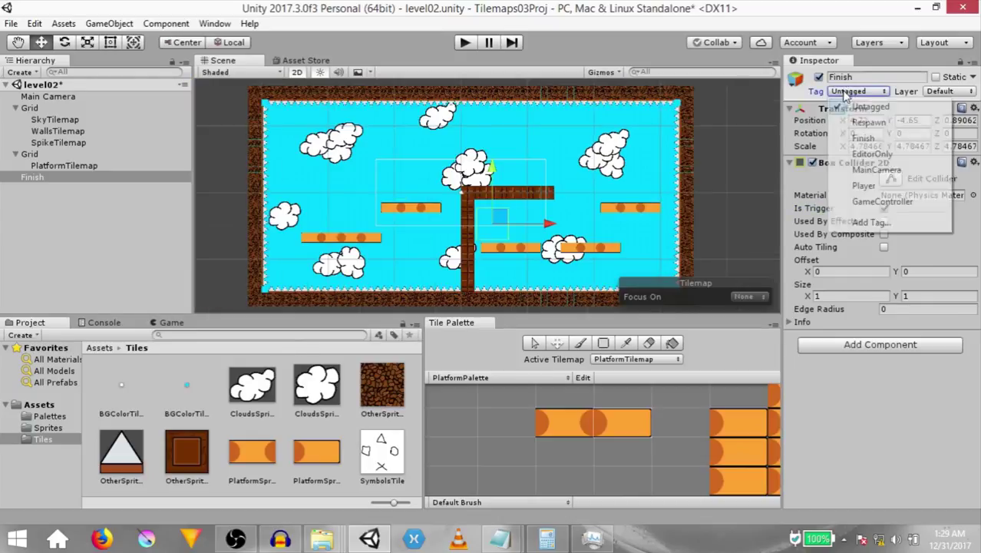
click(854, 138)
Step: Create a new tag named Spike in the project's tag list
click(72, 142)
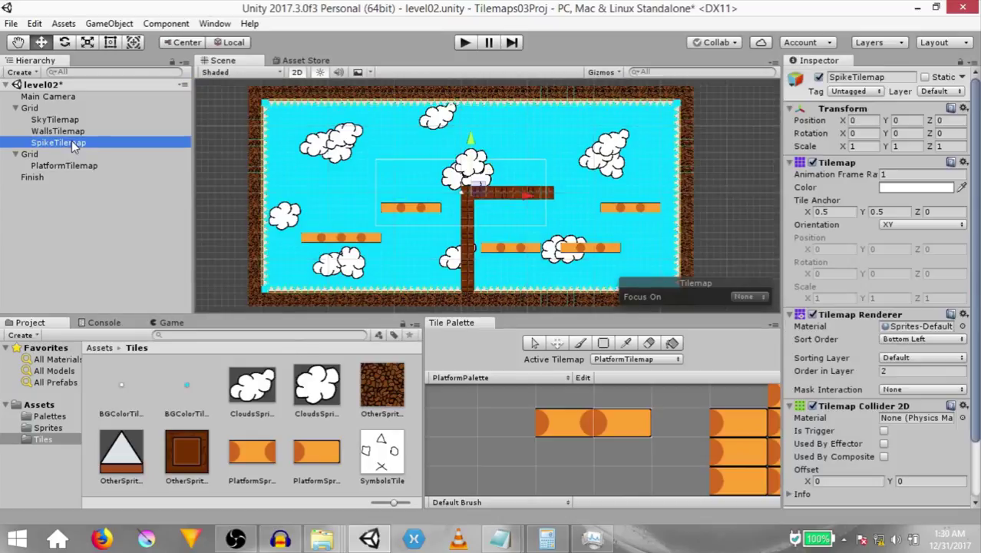
click(837, 91)
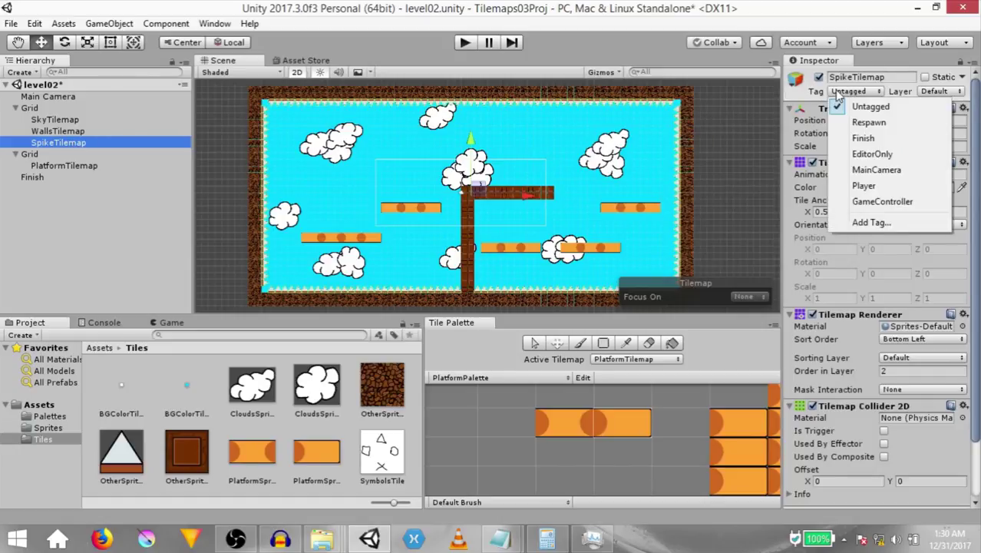
click(849, 222)
text(Spike)
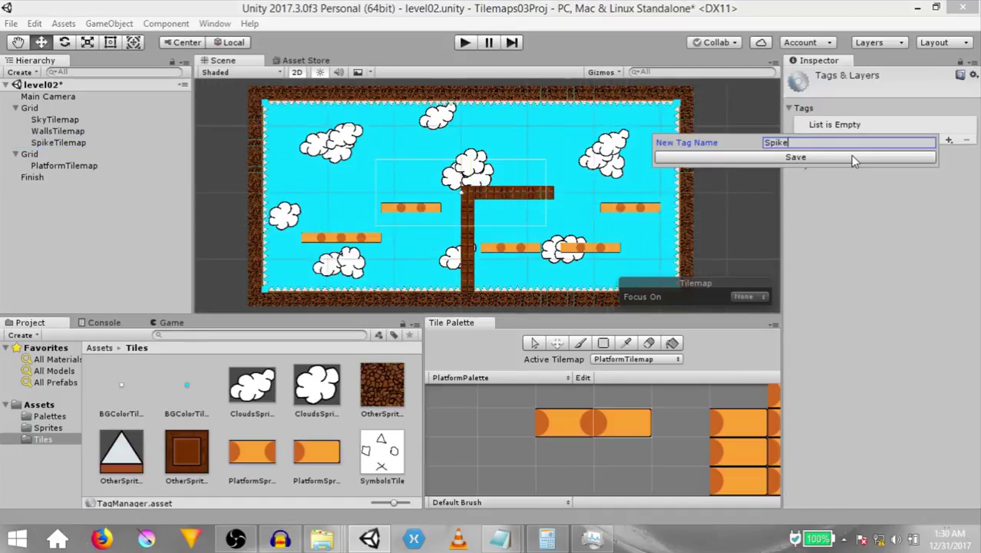
click(795, 157)
Step: Assign the Spike tag to SpikeTilemap and make its Tilemap Collider 2D a trigger
click(58, 142)
click(860, 91)
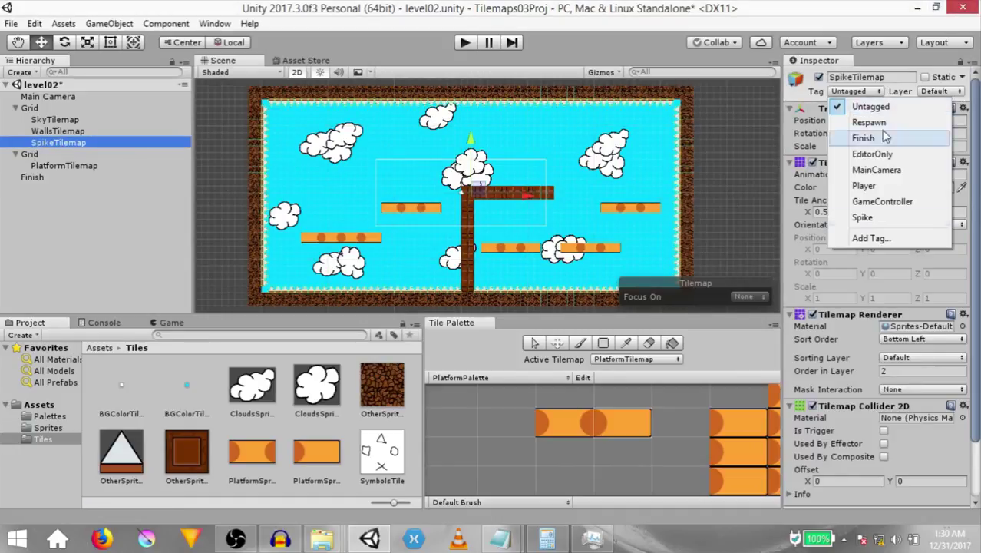
click(861, 218)
scroll(841, 295, down, 2)
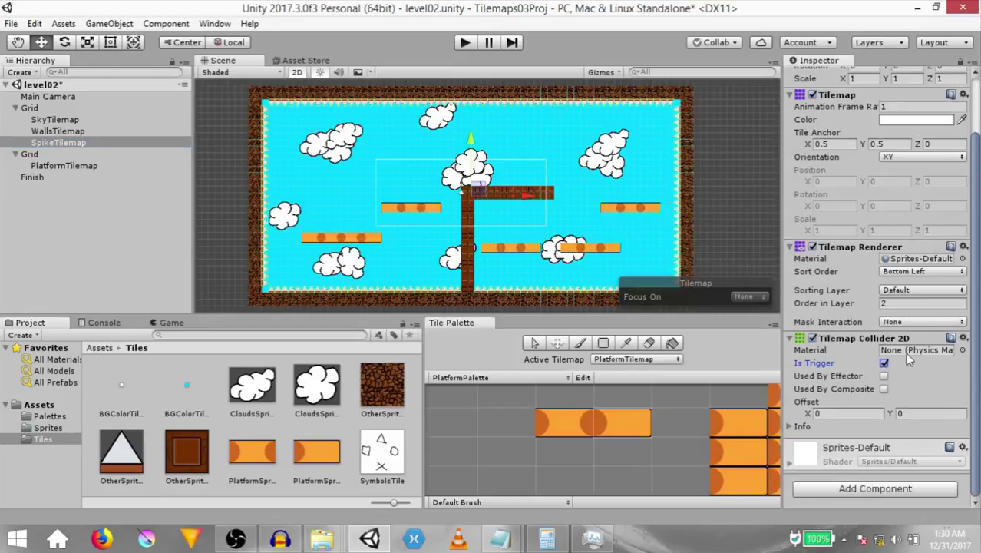
click(94, 204)
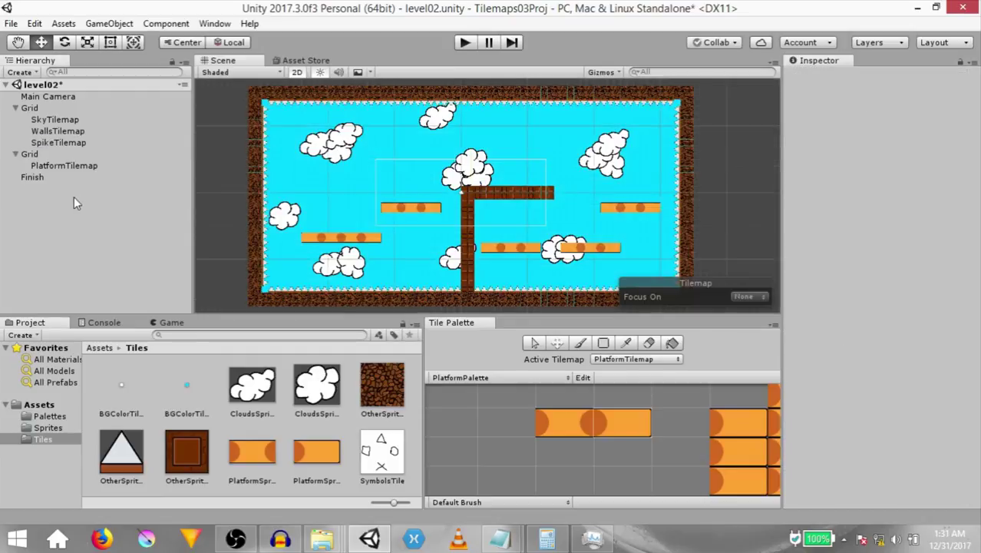
Step: Add the Circle sprite from the Sprites folder to the scene and set its Order in Layer to 10
click(99, 347)
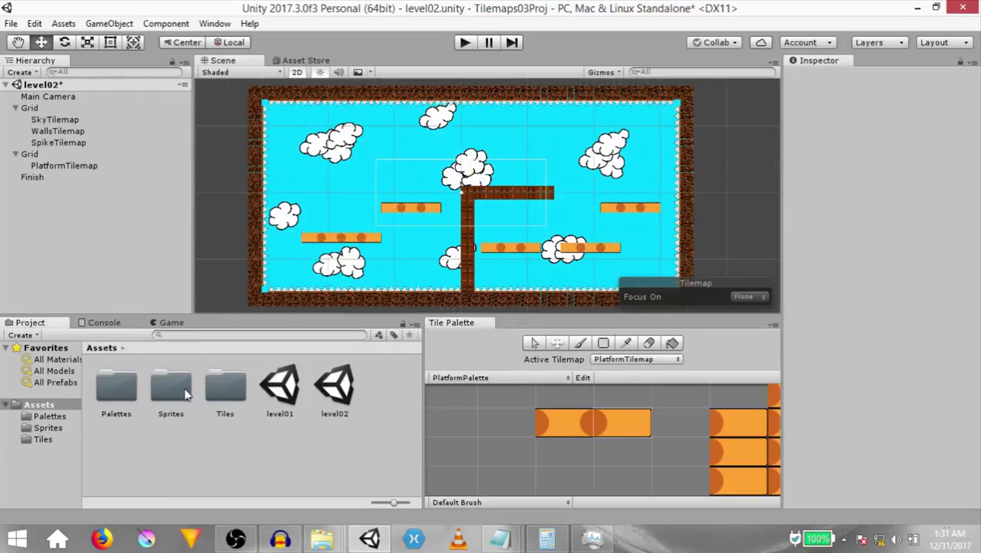
click(171, 390)
double_click(172, 394)
drag(192, 387, 70, 197)
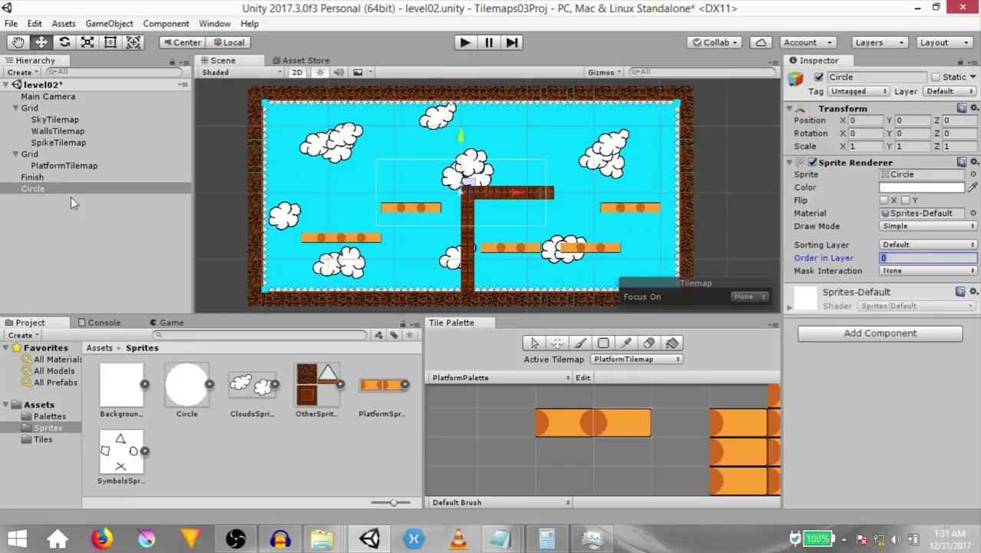
click(909, 257)
text(10)
key(Return)
Step: Rename the circle object to Player and add a Rigidbody 2D component to it
click(20, 192)
text(Player)
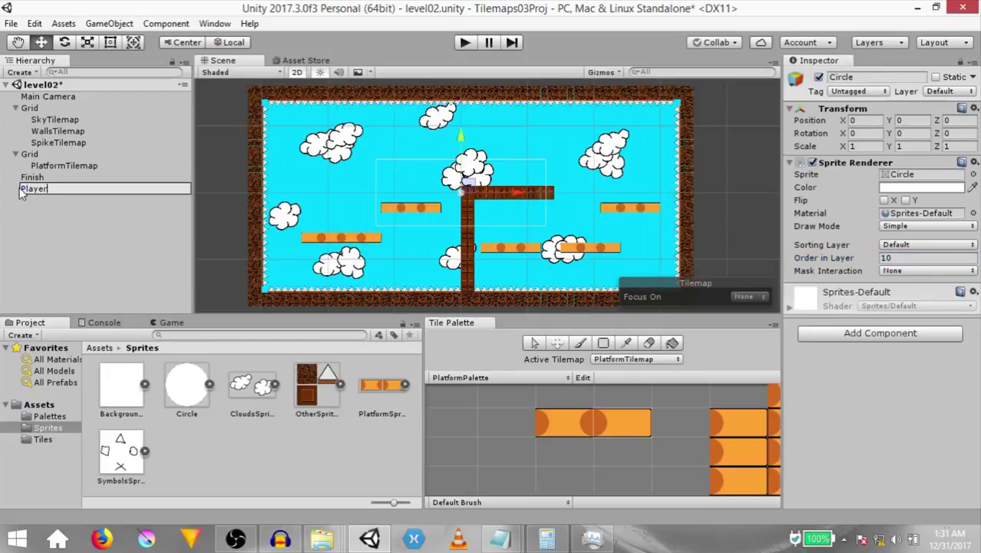
key(Return)
key(ctrl+shift+a)
text(rigi)
key(Down)
key(Return)
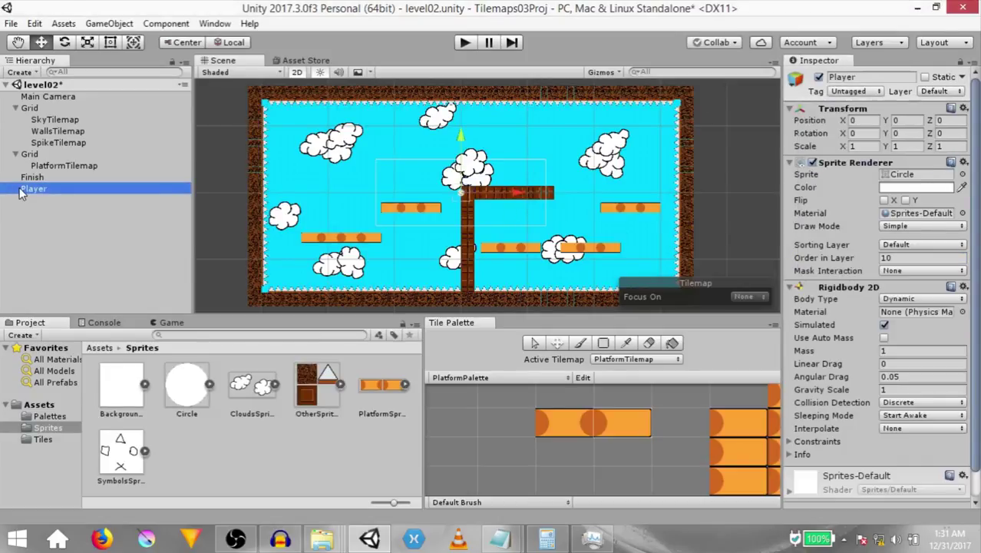
Step: Add a Circle Collider 2D to Player and move it above the four-tile platform's left end, at about X -22.9, Y -4.5
key(ctrl+shift+a)
text(cic)
key(BackSpace)
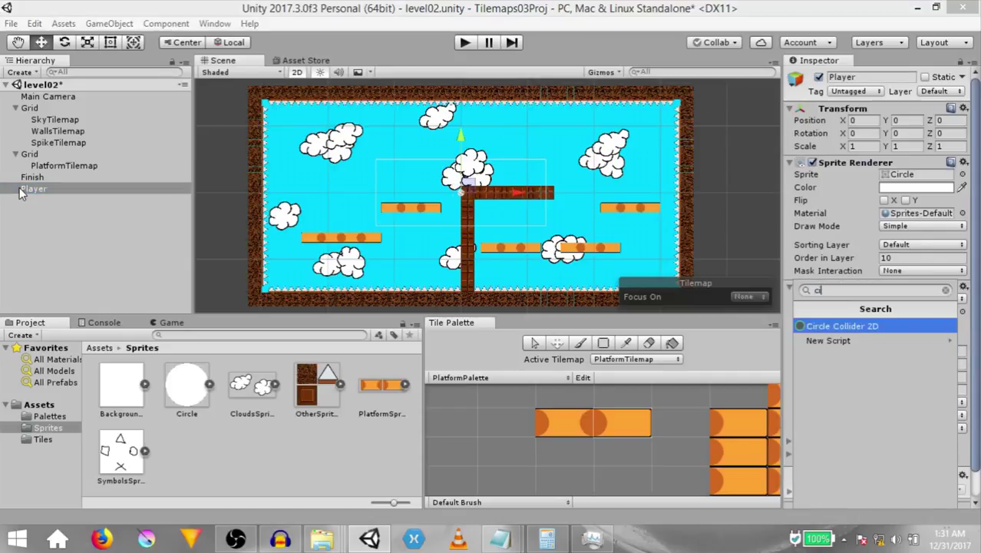
key(Return)
drag(468, 184, 310, 214)
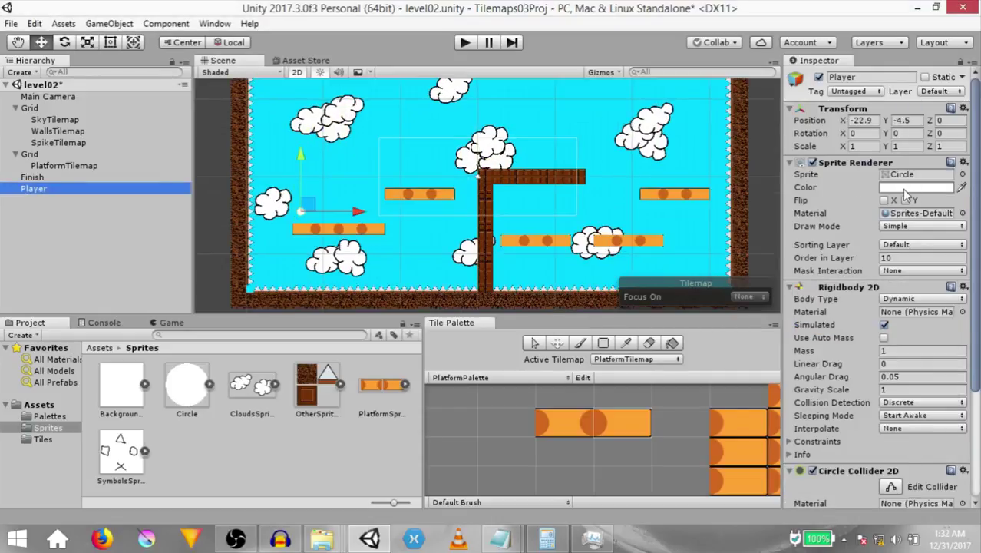
Step: Color the Player sprite bright red and scale it up uniformly to a little over twice its size
click(904, 187)
click(766, 191)
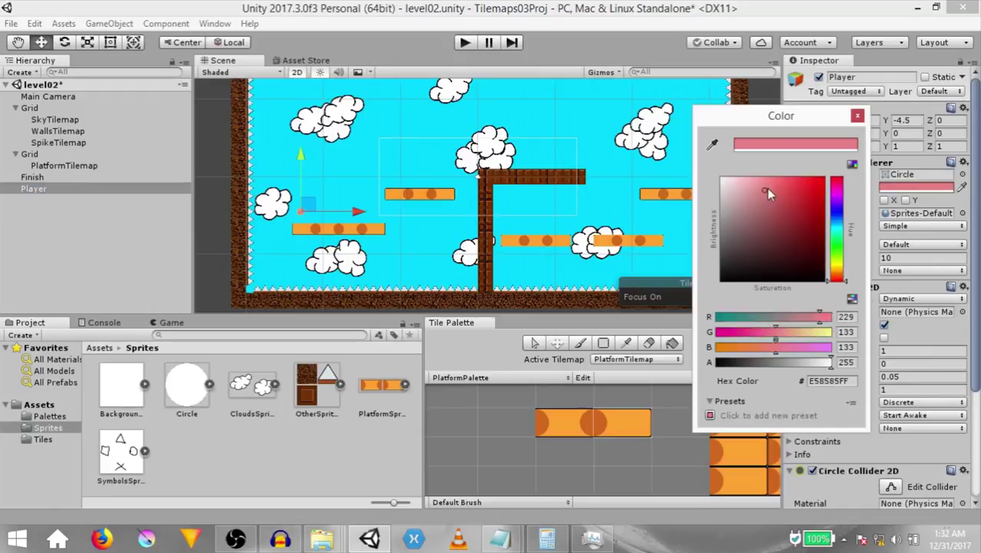
drag(766, 190, 828, 177)
click(857, 116)
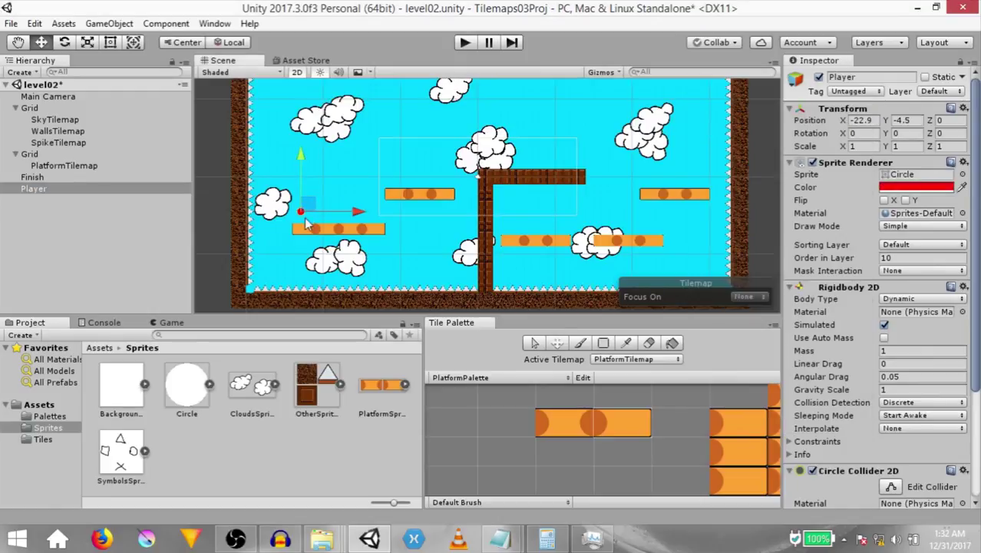
key(r)
drag(300, 211, 375, 203)
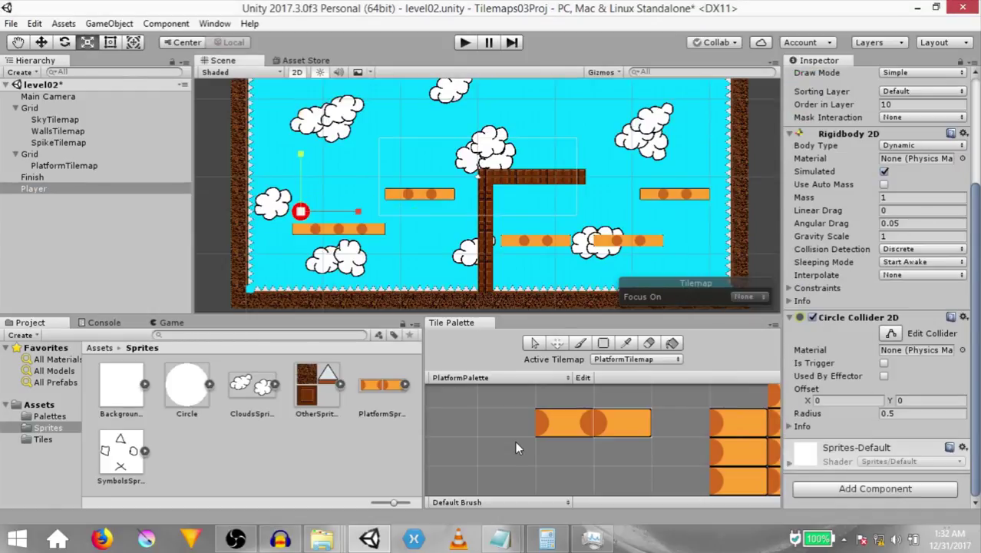
Step: Begin adding a script component to Player, entering a name that starts with PlayerMo
key(ctrl+shift+a)
text(PlayerMo)
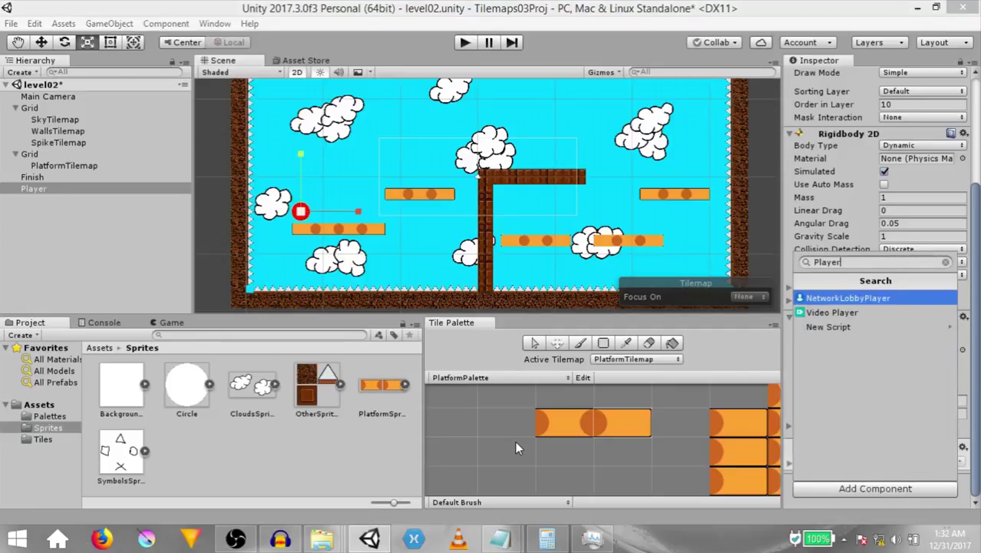